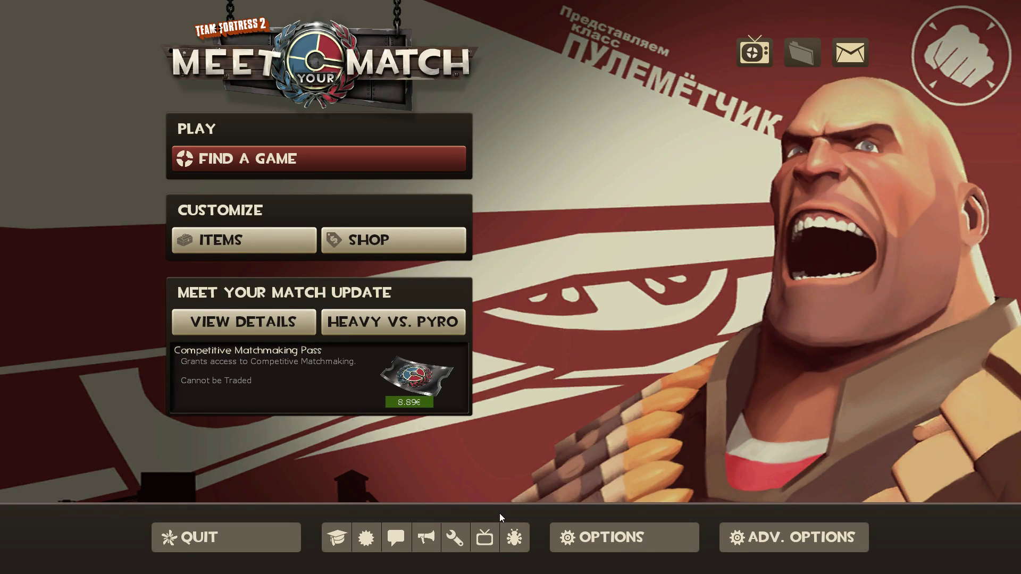
Step: Open the Bug Reporter, set Report type to In-game Crash, and paste {Effc_81X} as title
left_click(515, 538)
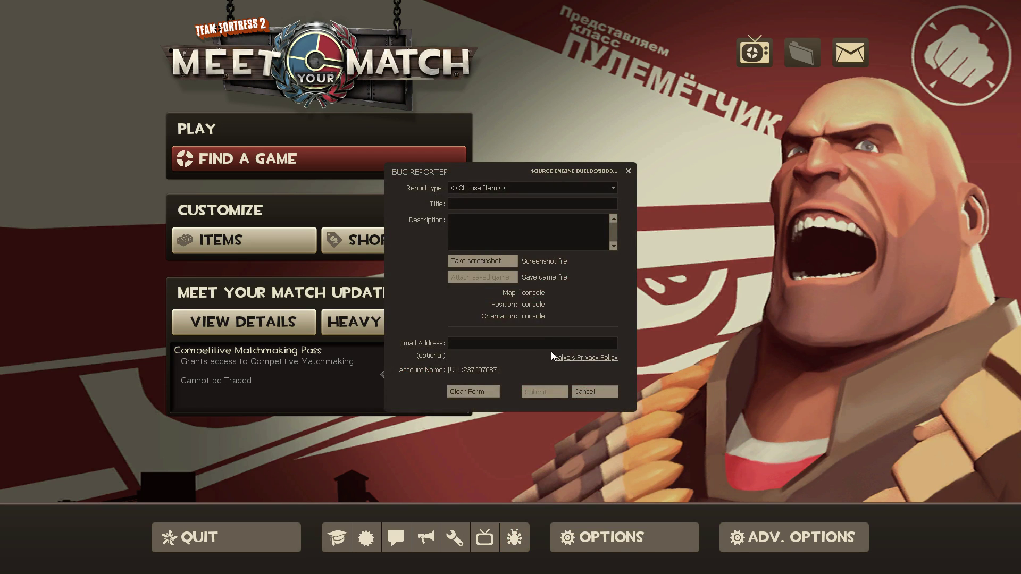
left_click_drag(497, 169, 604, 174)
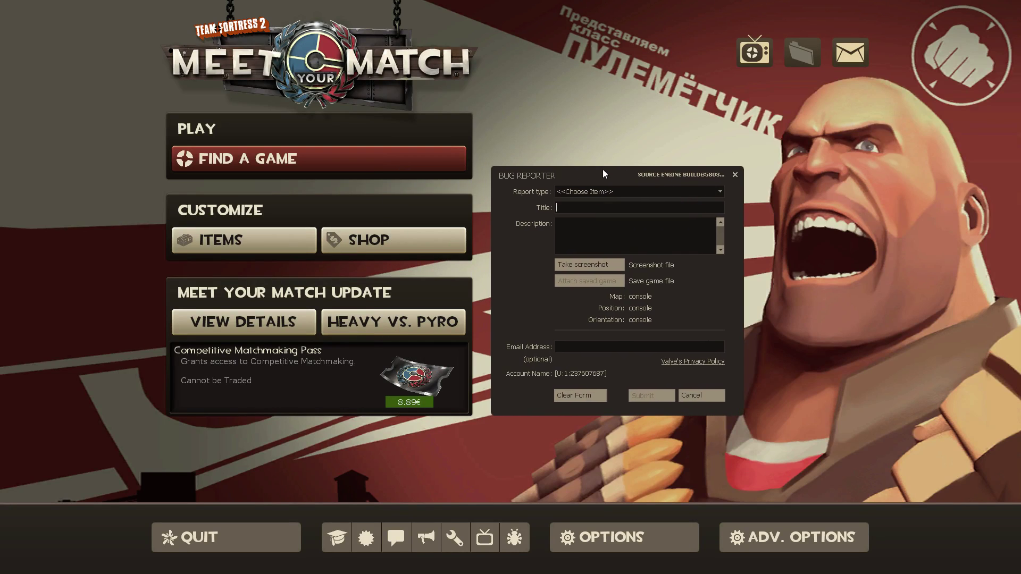
left_click(596, 195)
left_click(589, 242)
left_click(577, 209)
key("ctrl+v")
key("ctrl+a")
key("ctrl+c")
Step: Fill the description with {Effc_81X}, edited to {Effc_32X}
left_click(595, 211)
key("ctrl+v")
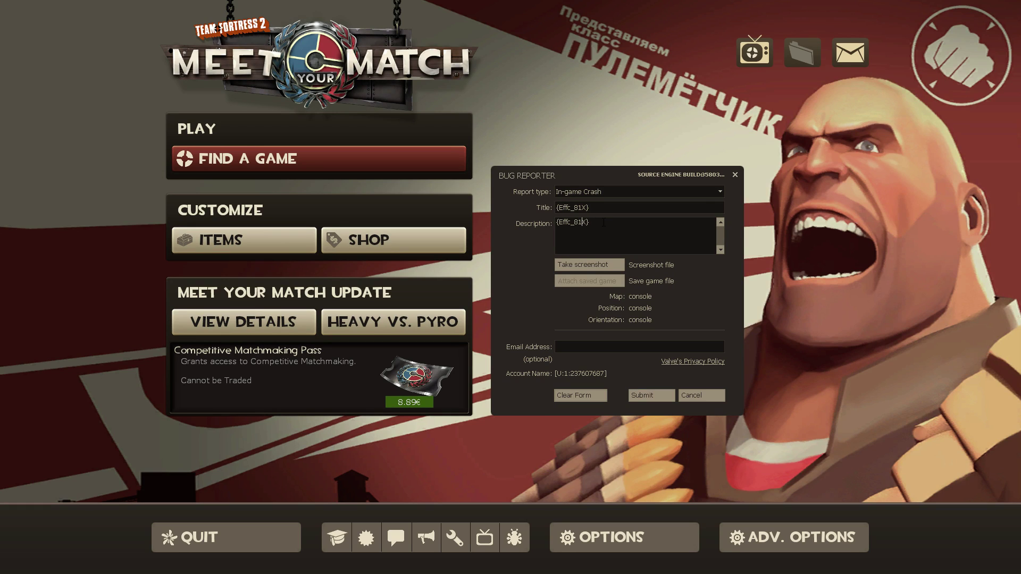
key("BackSpace")
key("BackSpace")
type("2")
type("3")
left_click(564, 342)
left_click_drag(538, 181, 588, 203)
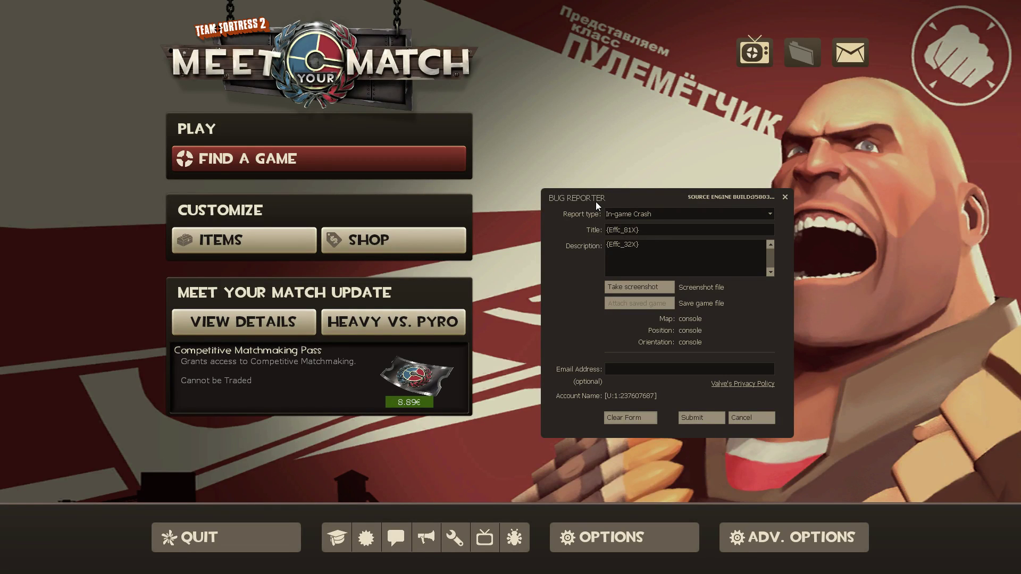
left_click_drag(609, 199, 608, 201)
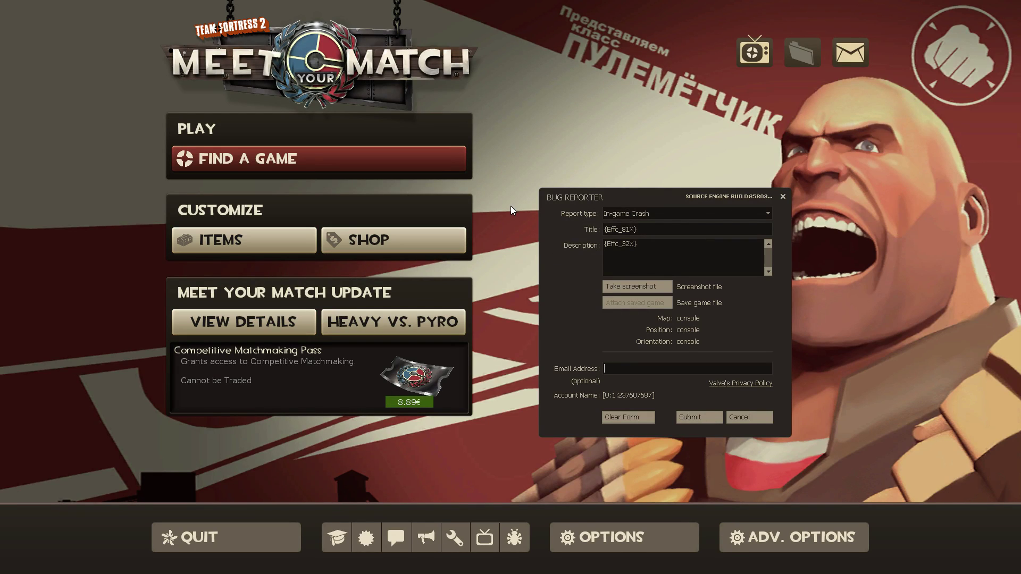
mouse_move(563, 198)
left_mouse_down()
mouse_move(667, 236)
mouse_move(756, 431)
mouse_move(778, 543)
mouse_move(796, 563)
mouse_move(787, 189)
mouse_move(871, 304)
mouse_move(754, 174)
left_mouse_up()
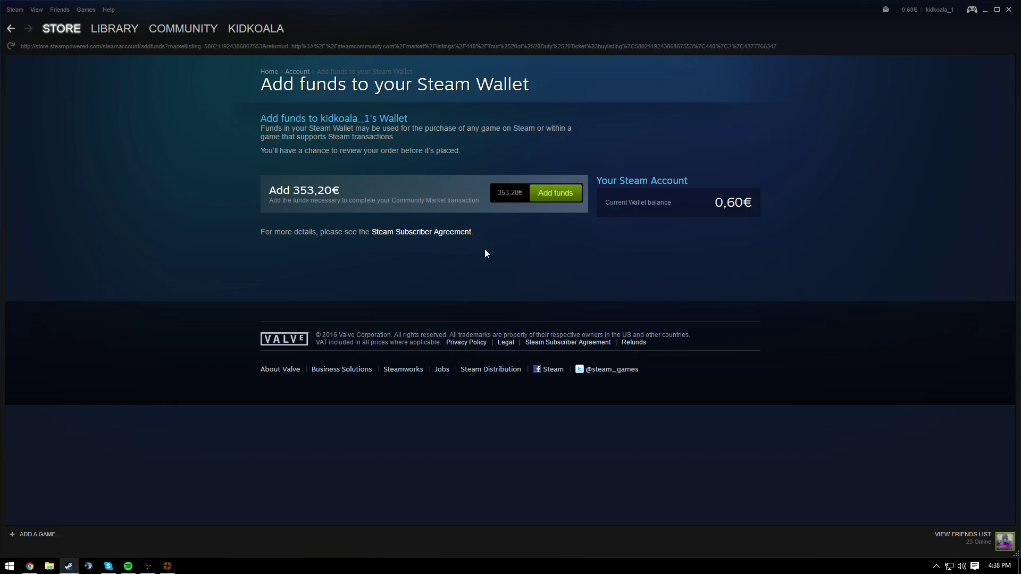
Step: Return to the Steam Store front page, then pick MARKET from the COMMUNITY menu
left_click(77, 27)
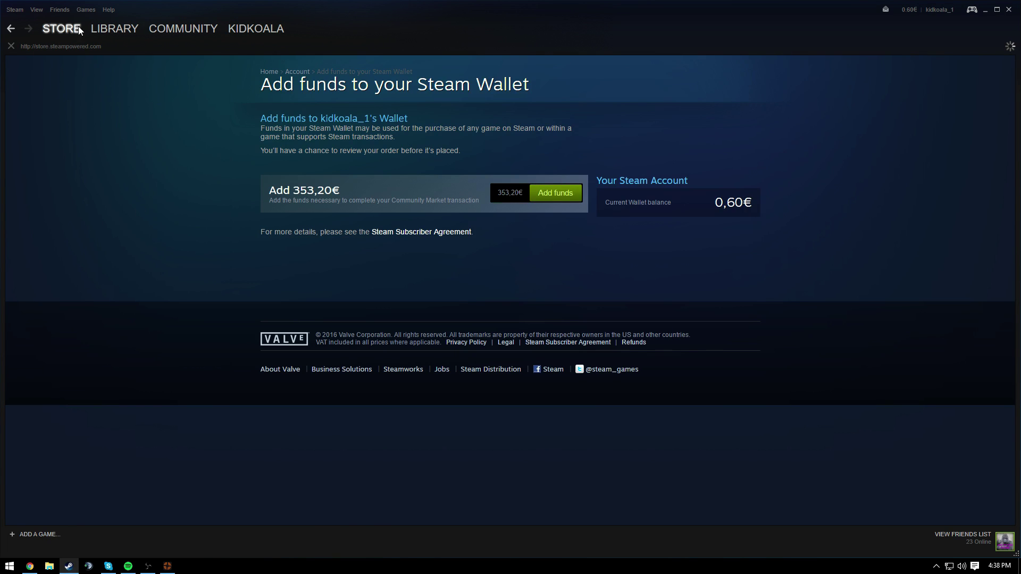
mouse_move(181, 32)
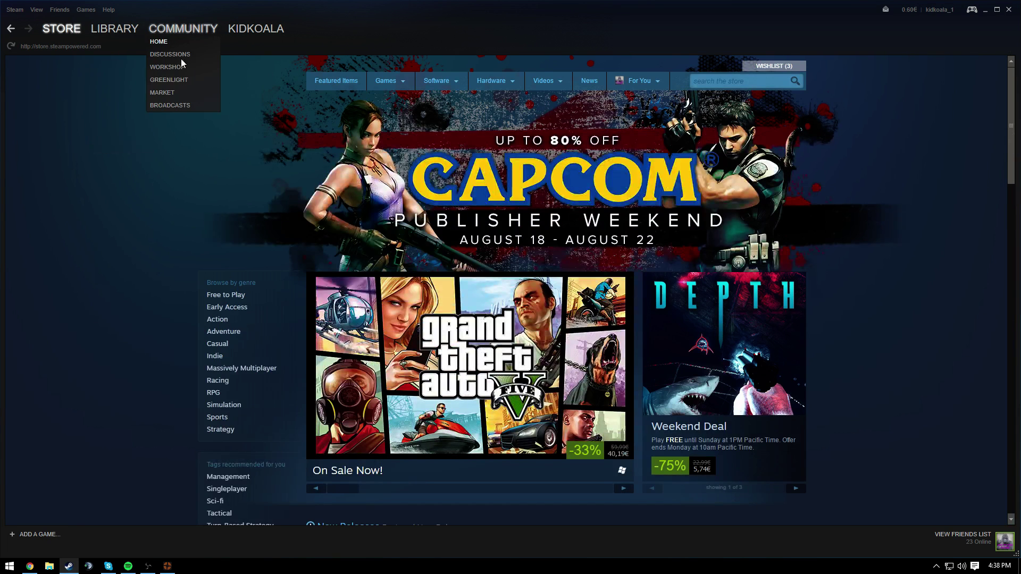
left_click(168, 92)
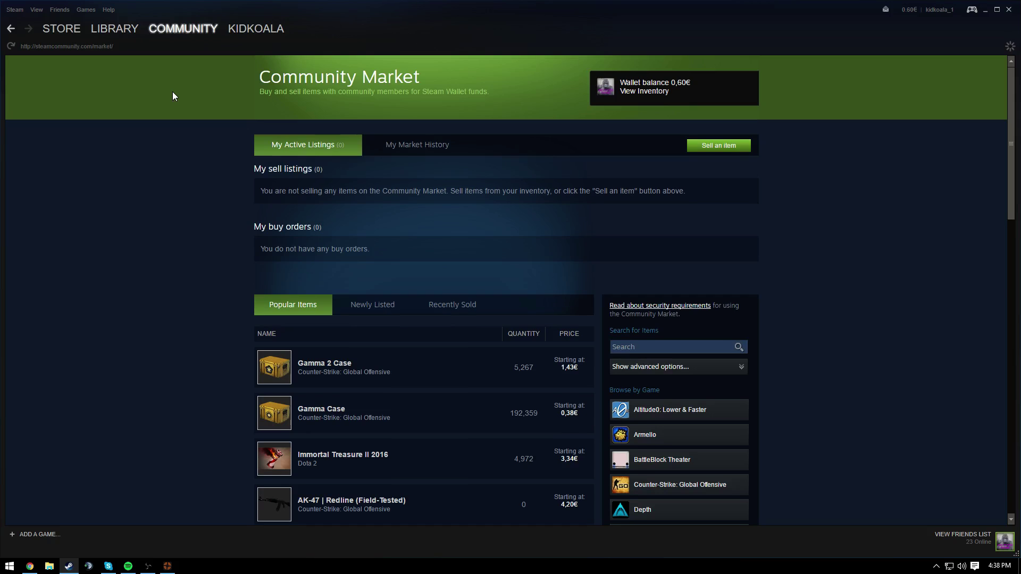
scroll(362, 199, "down", 2)
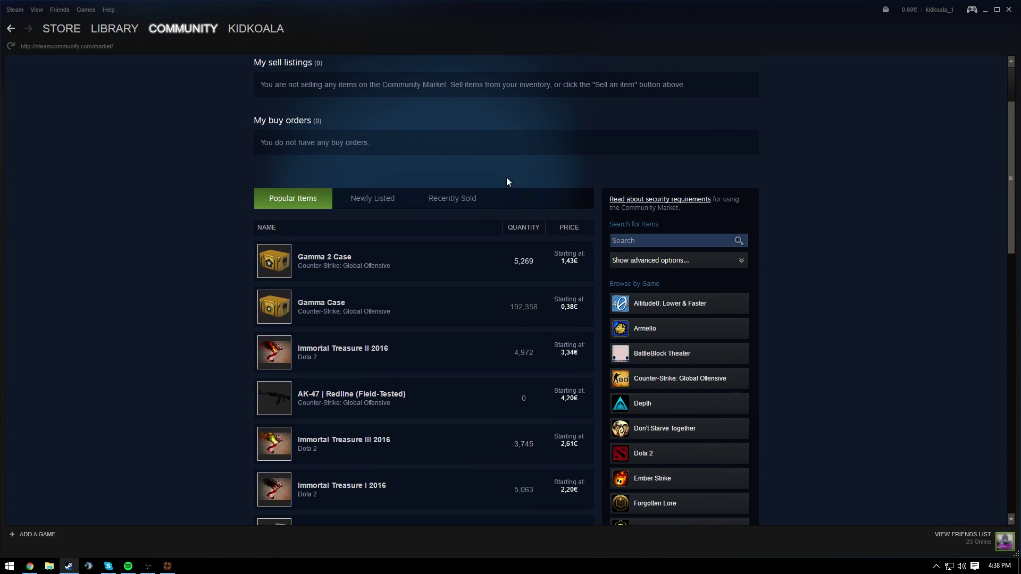
scroll(420, 160, "up", 2)
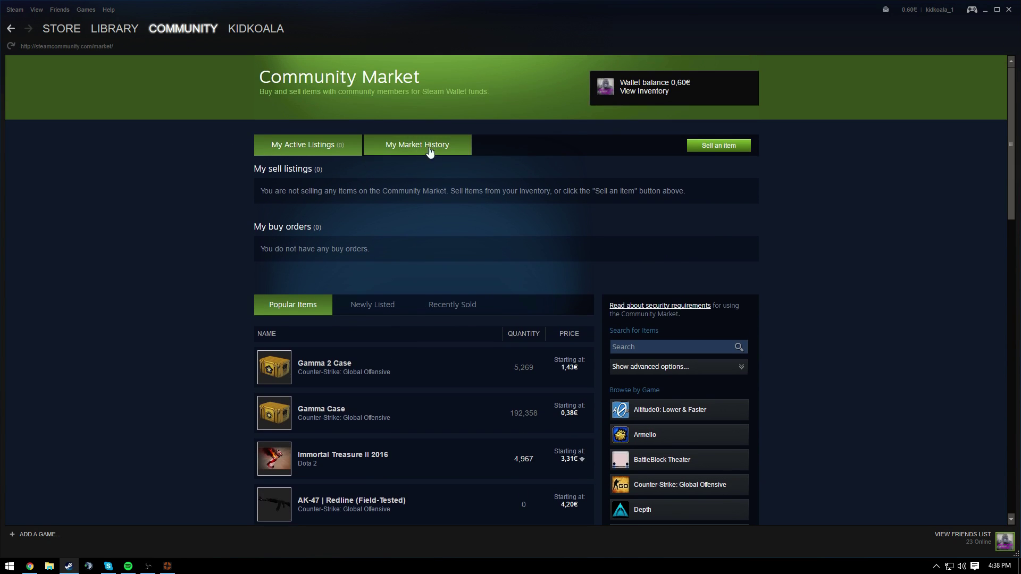
Step: Filter the market search to Team Fortress 2 in advanced options and run the search
left_click(656, 367)
left_click(539, 193)
scroll(500, 297, "down", 5)
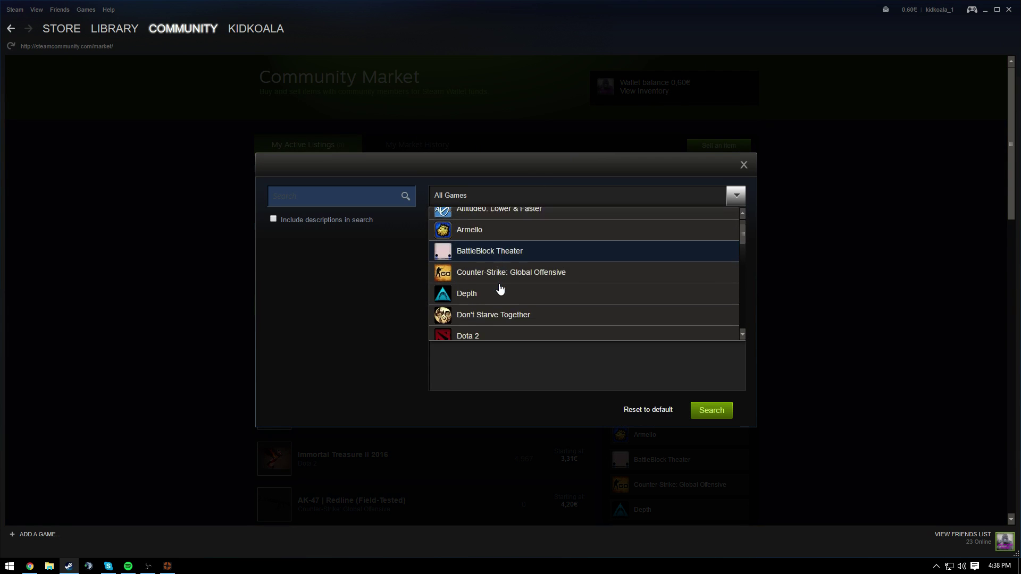
scroll(502, 314, "down", 10)
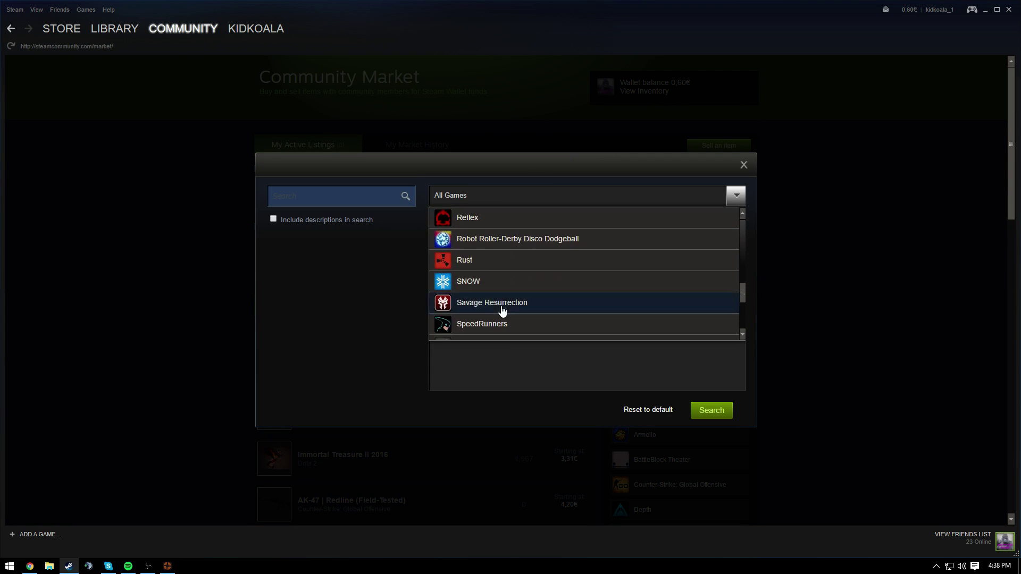
left_click(490, 230)
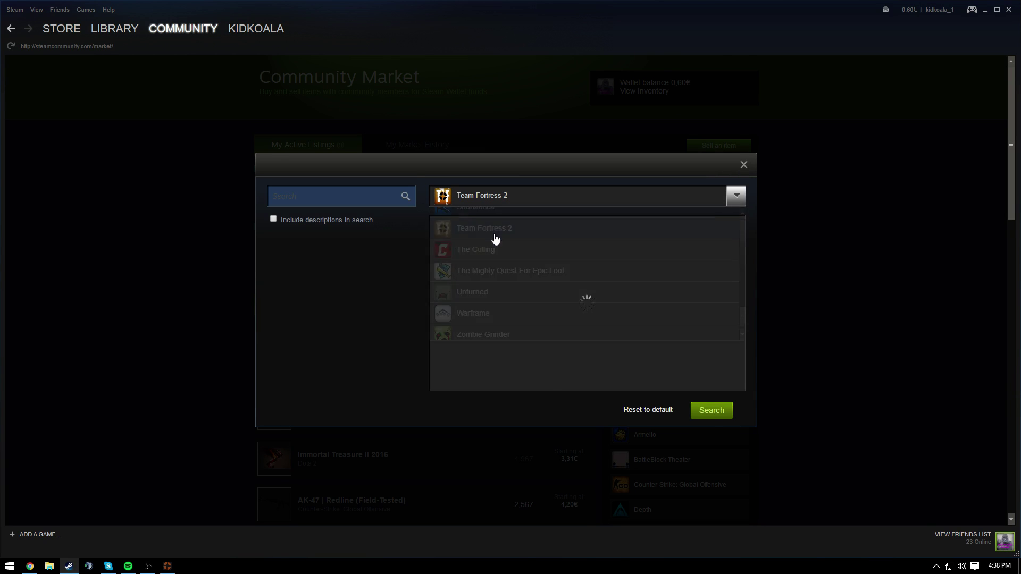
double_click(711, 421)
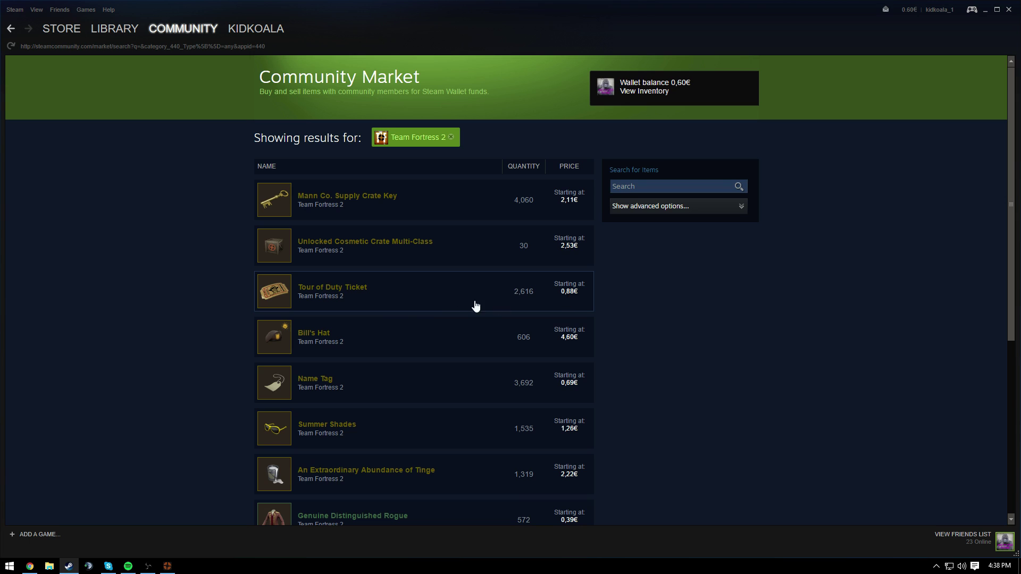
Step: Open the Tour of Duty Ticket listing and scroll to its Median Sale Prices graph at the Jul 28 dip
left_click(454, 301)
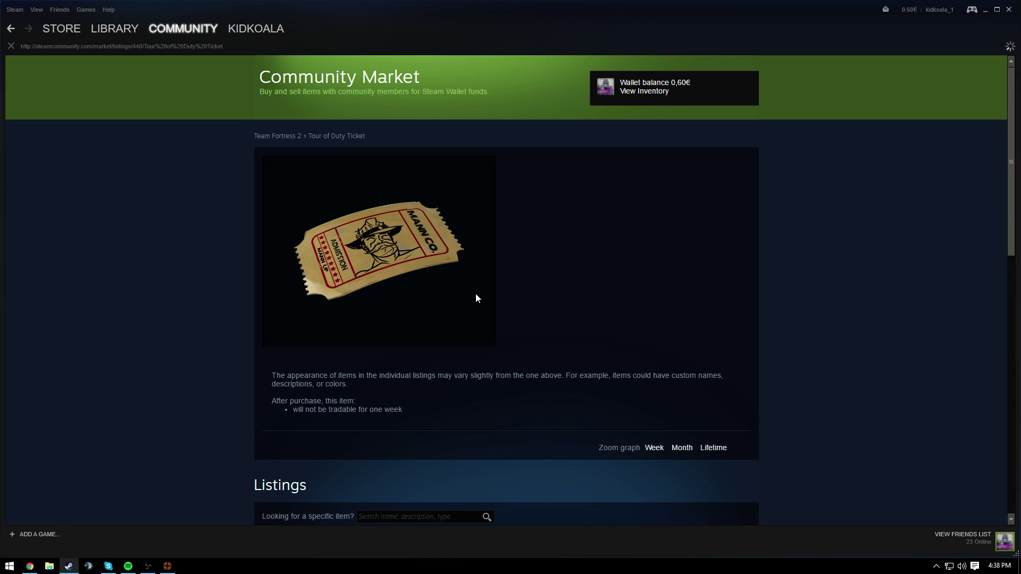
scroll(479, 298, "down", 3)
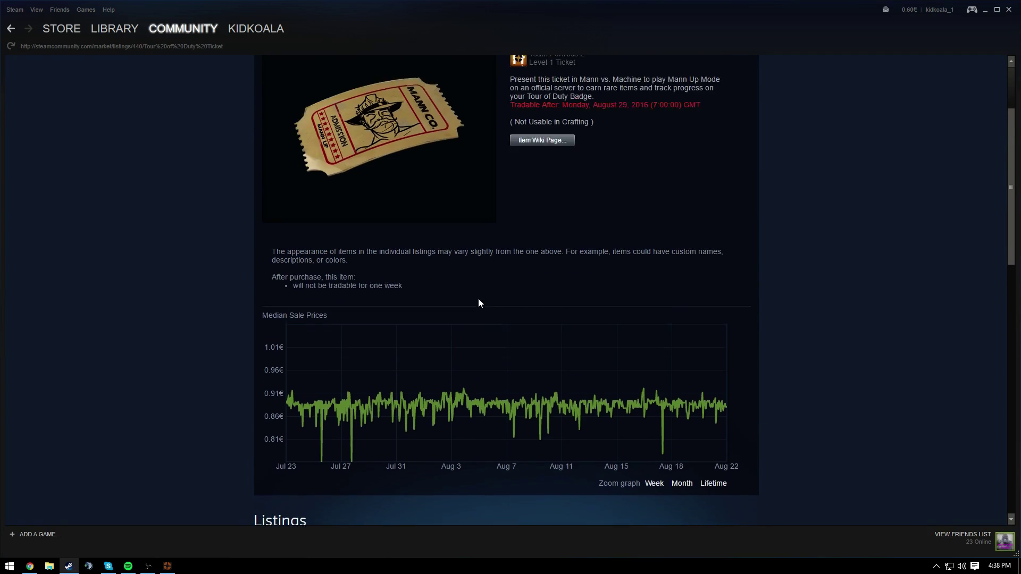
scroll(484, 261, "up", 2)
scroll(484, 265, "down", 4)
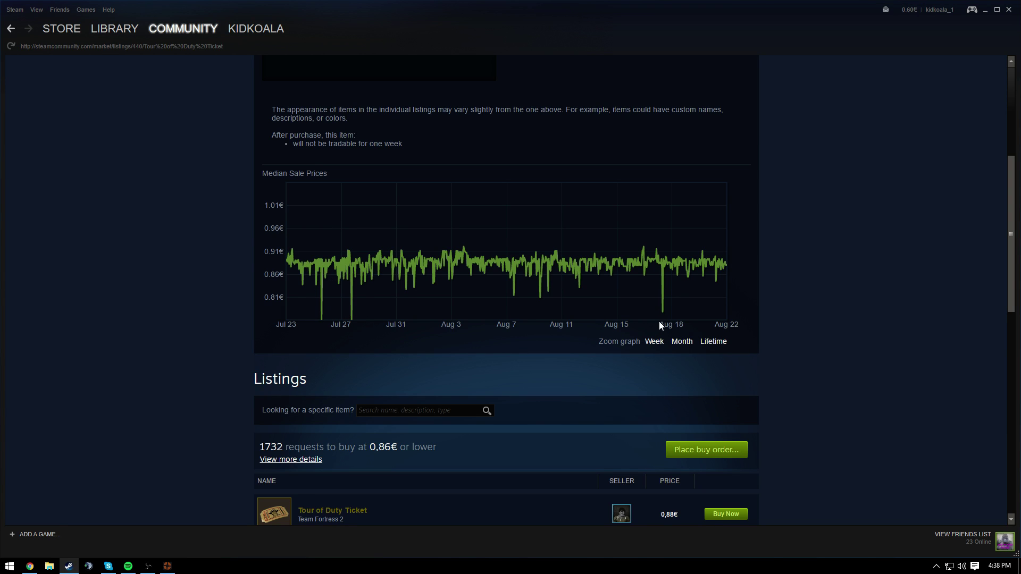
mouse_move(352, 318)
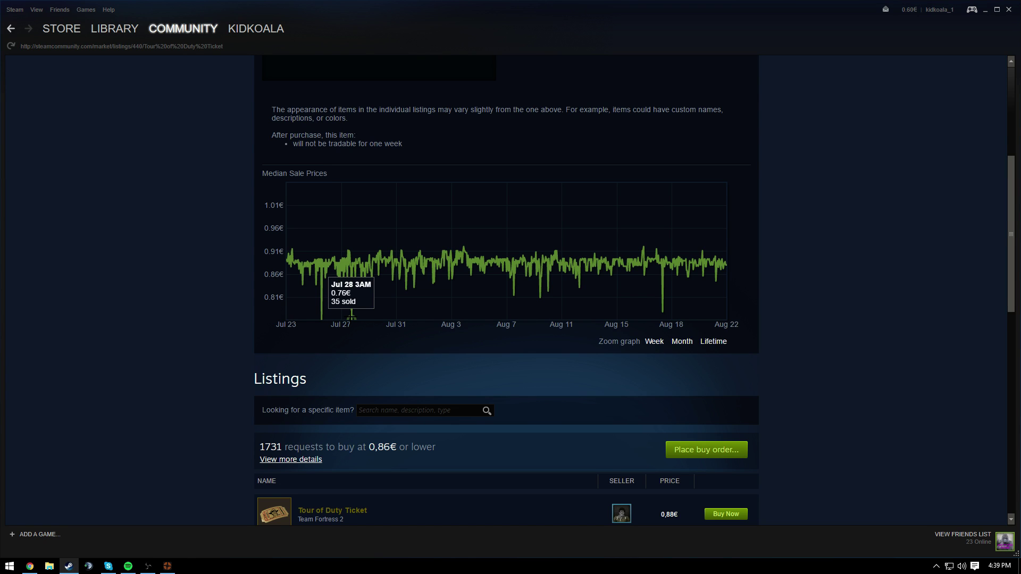
Step: Expand the buy-order breakdown and highlight the 0,82€ quantity and the 0,81€-or-less row
scroll(368, 324, "down", 1)
scroll(348, 273, "down", 2)
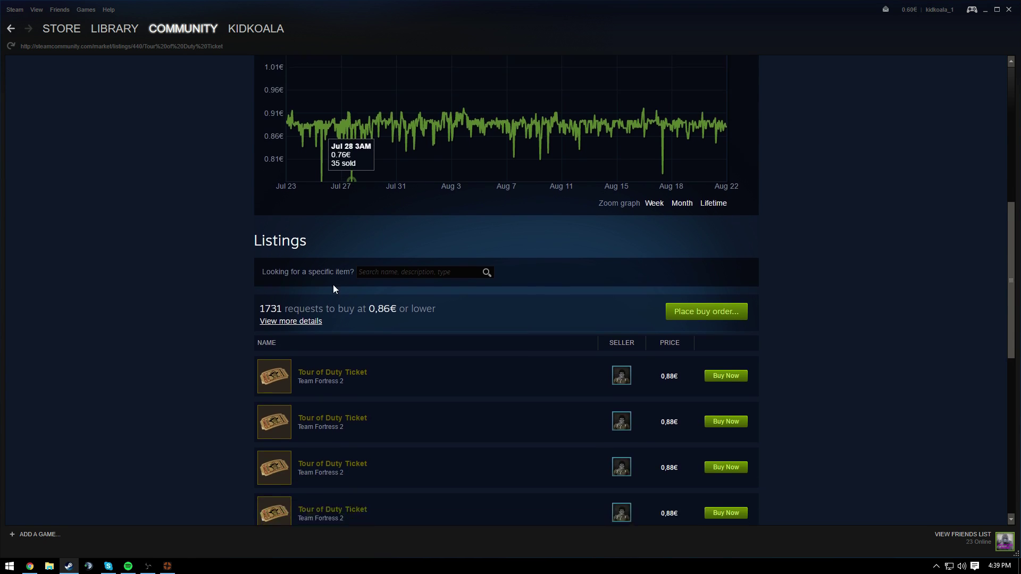
left_click(299, 301)
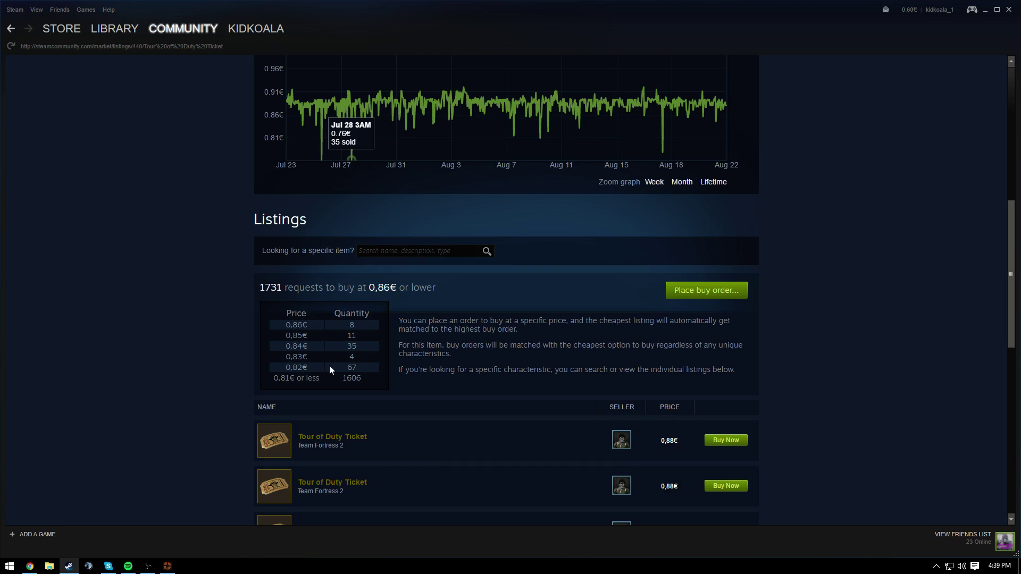
double_click(352, 367)
left_click(295, 384)
mouse_move(273, 382)
left_mouse_down()
mouse_move(317, 381)
mouse_move(291, 369)
mouse_move(357, 369)
mouse_move(346, 379)
mouse_move(361, 369)
mouse_move(343, 367)
left_mouse_up()
Step: Jump to the last page of listings, page 262
scroll(602, 278, "down", 1)
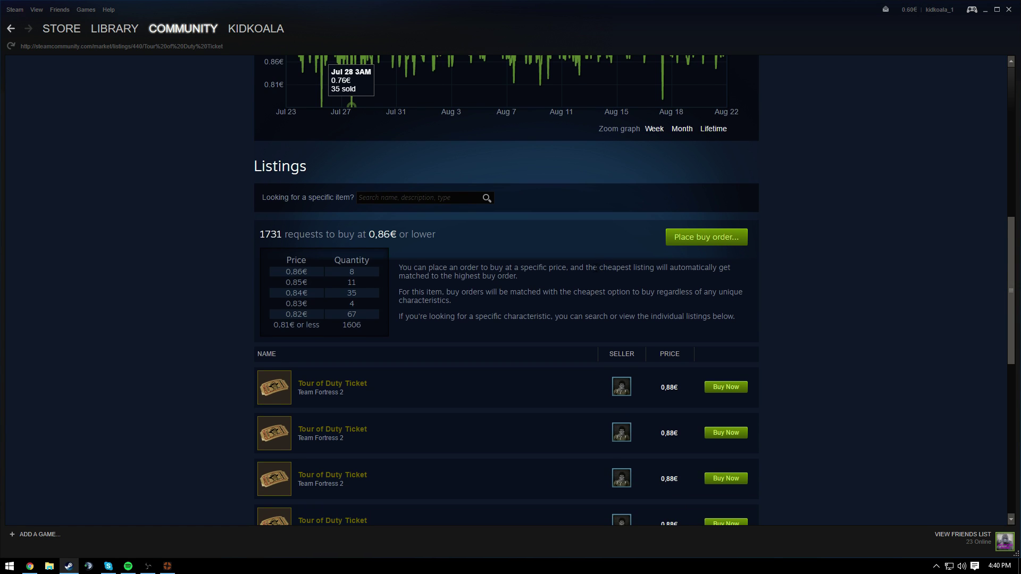
scroll(598, 273, "down", 9)
left_click(724, 369)
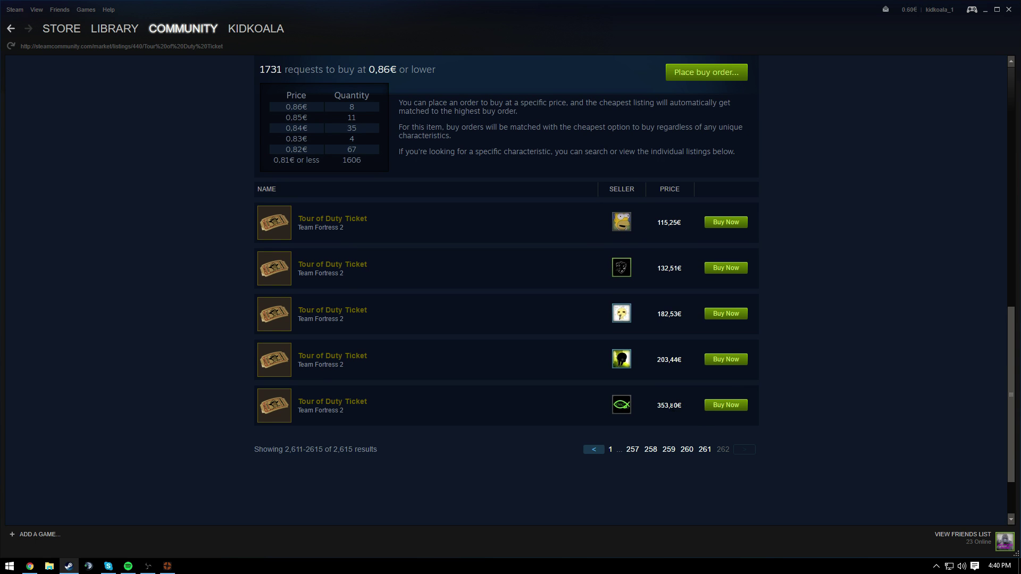
Step: View the page source in Notepad and highlight the "wallet_max_balance":45000 entry
right_click(718, 406)
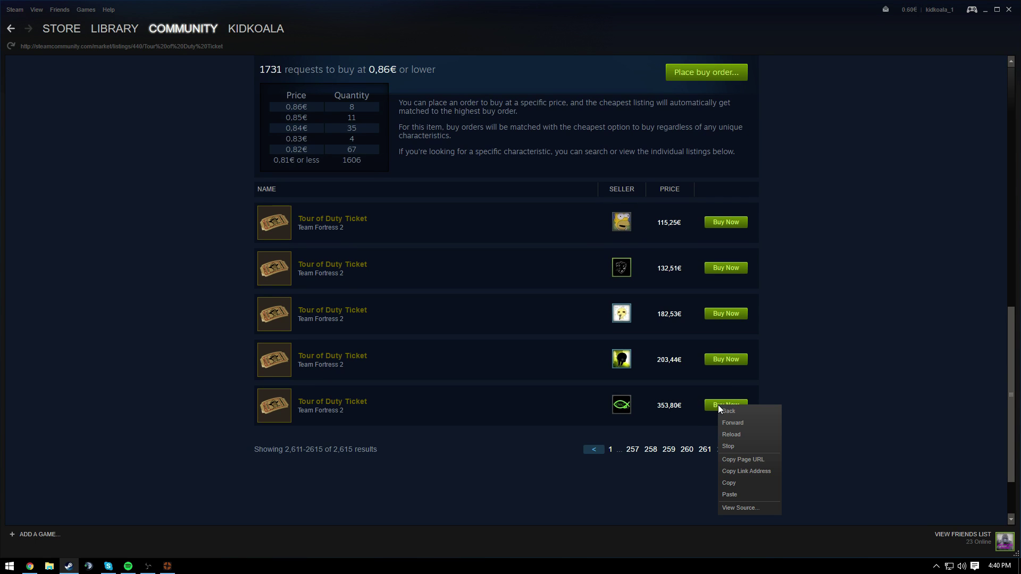
left_click(738, 508)
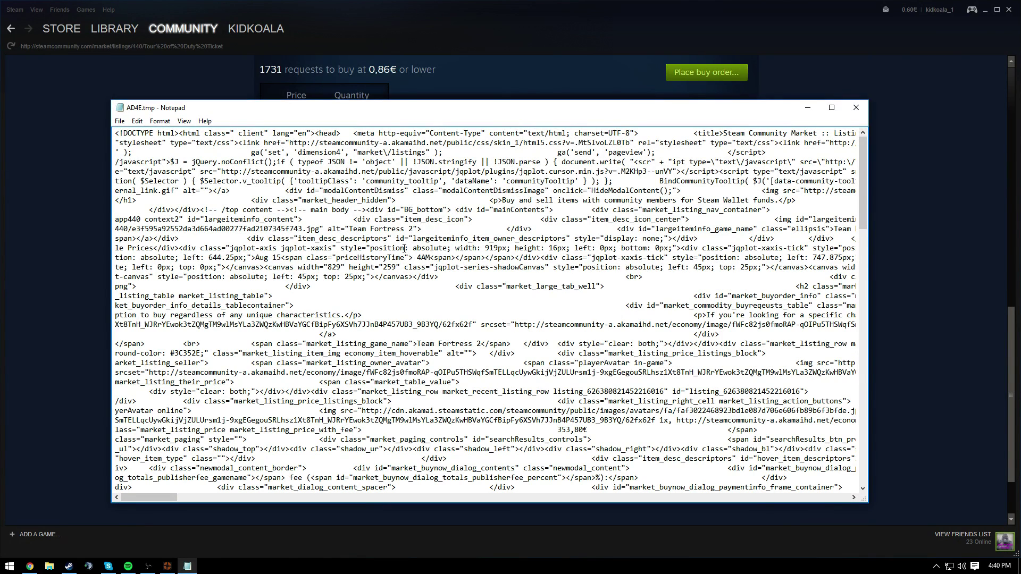
scroll(405, 249, "down", 4)
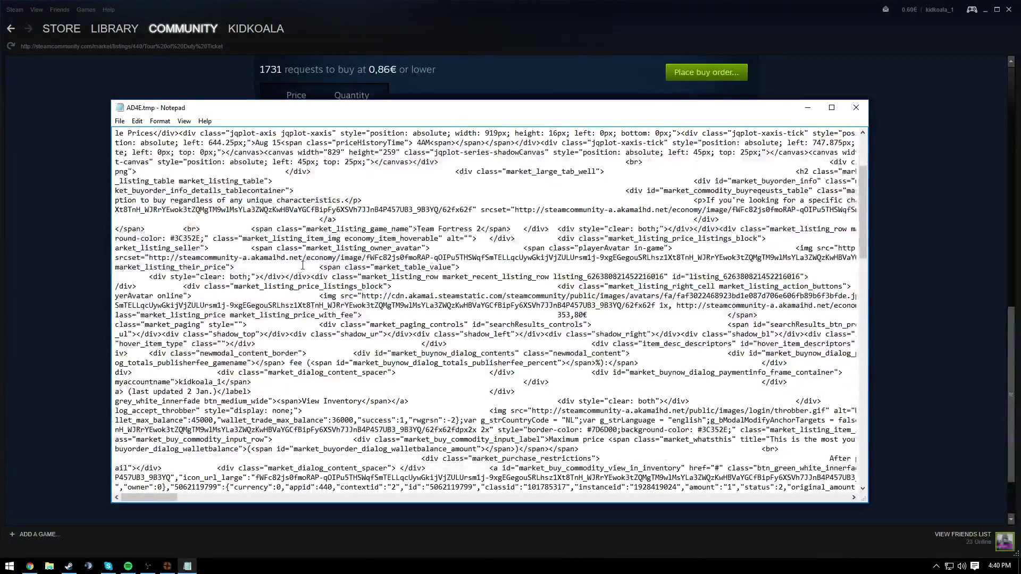
scroll(303, 265, "up", 10)
scroll(386, 284, "down", 9)
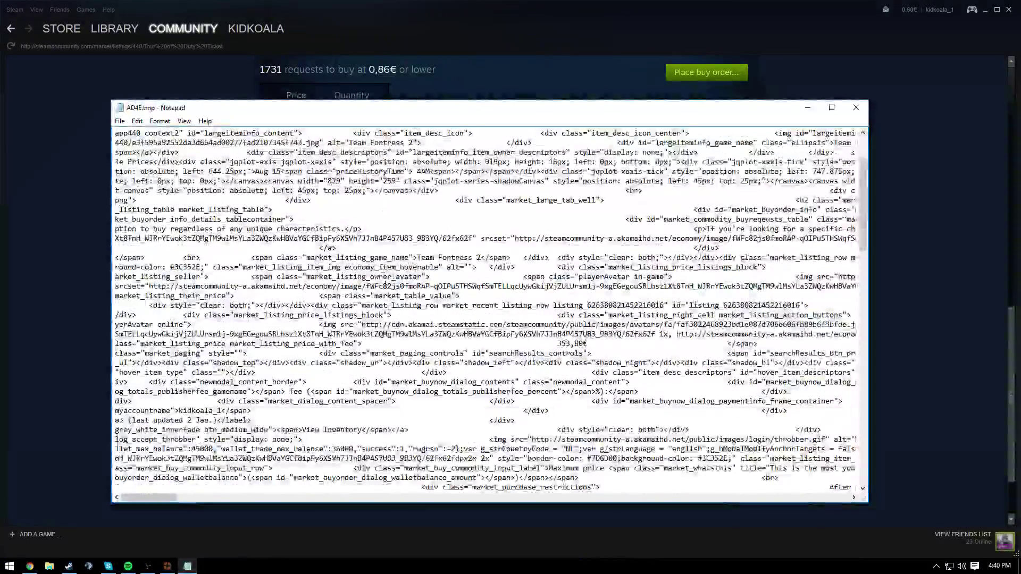
scroll(393, 372, "down", 2)
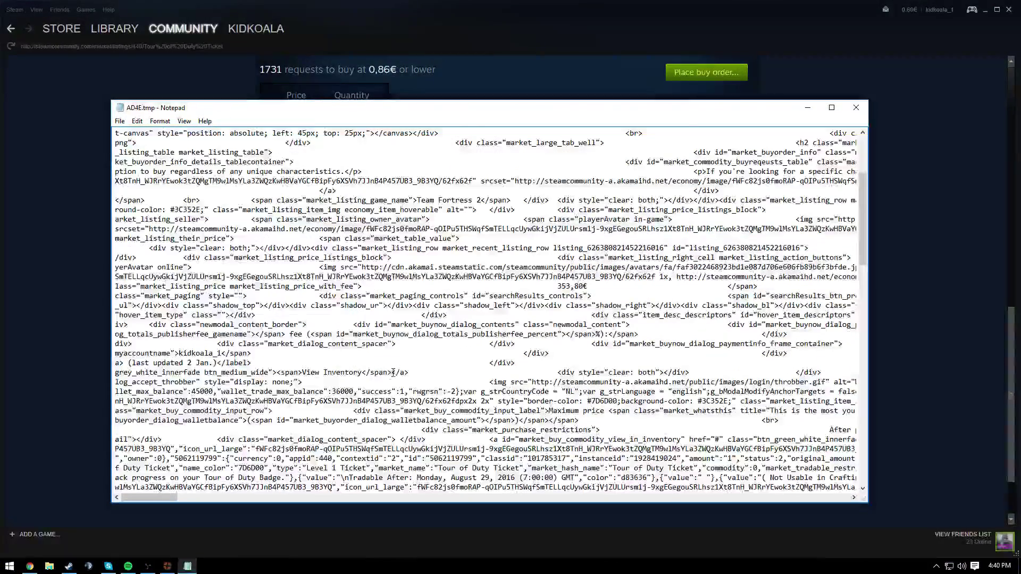
scroll(363, 398, "up", 2)
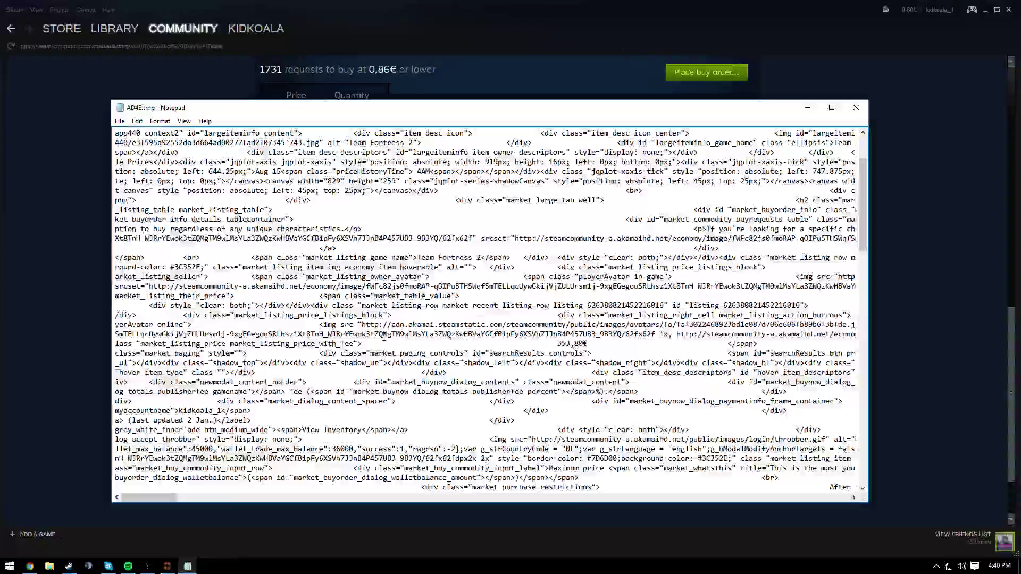
scroll(398, 340, "up", 3)
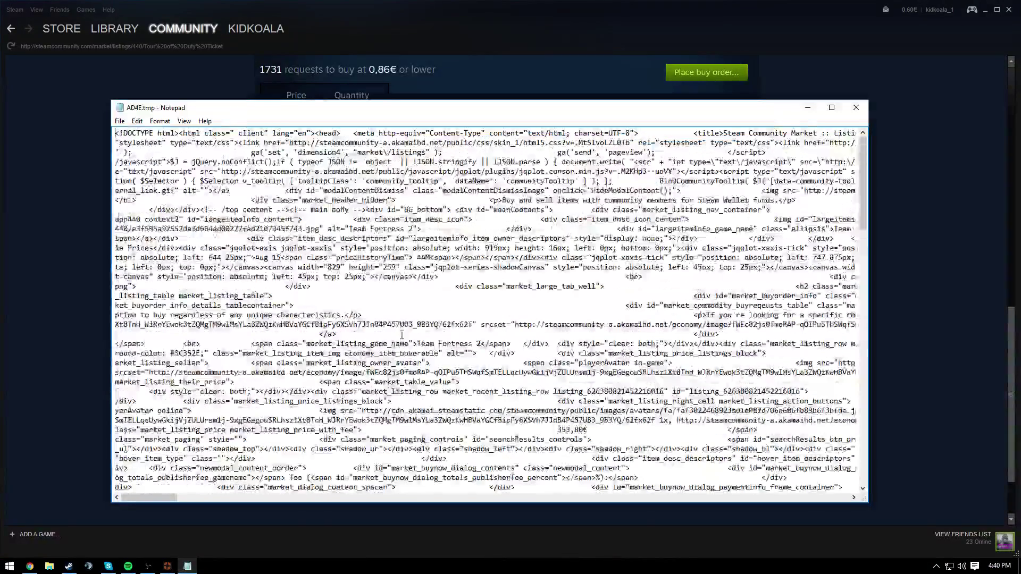
scroll(398, 337, "down", 4)
scroll(398, 336, "down", 15)
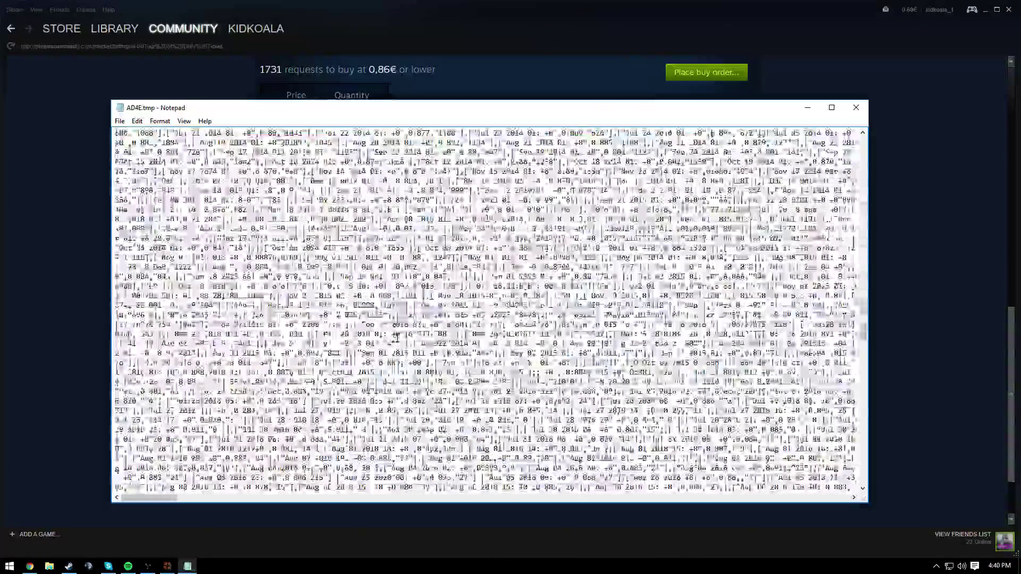
scroll(412, 324, "up", 5)
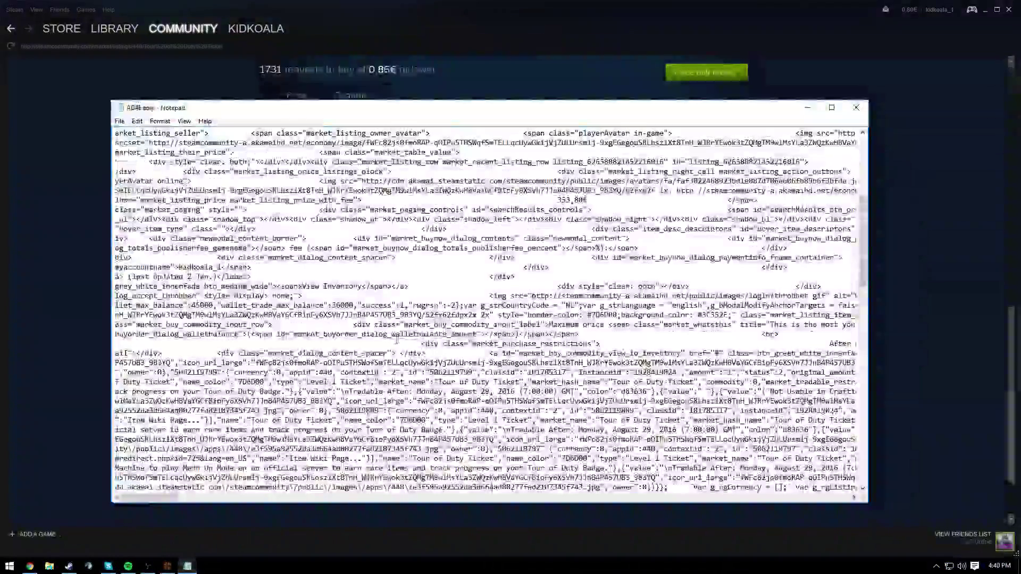
scroll(323, 304, "up", 1)
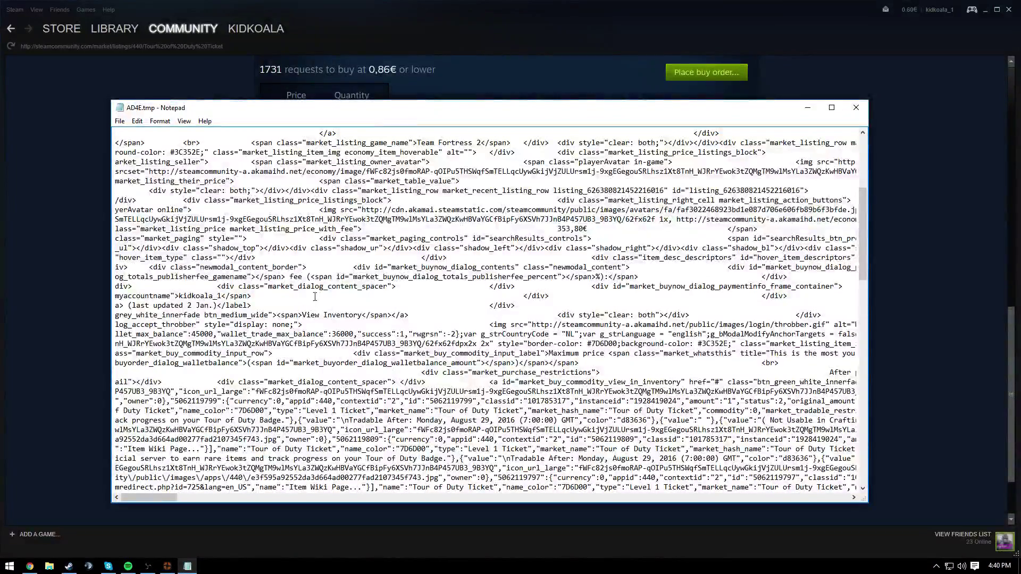
scroll(299, 297, "up", 1)
scroll(298, 297, "up", 1)
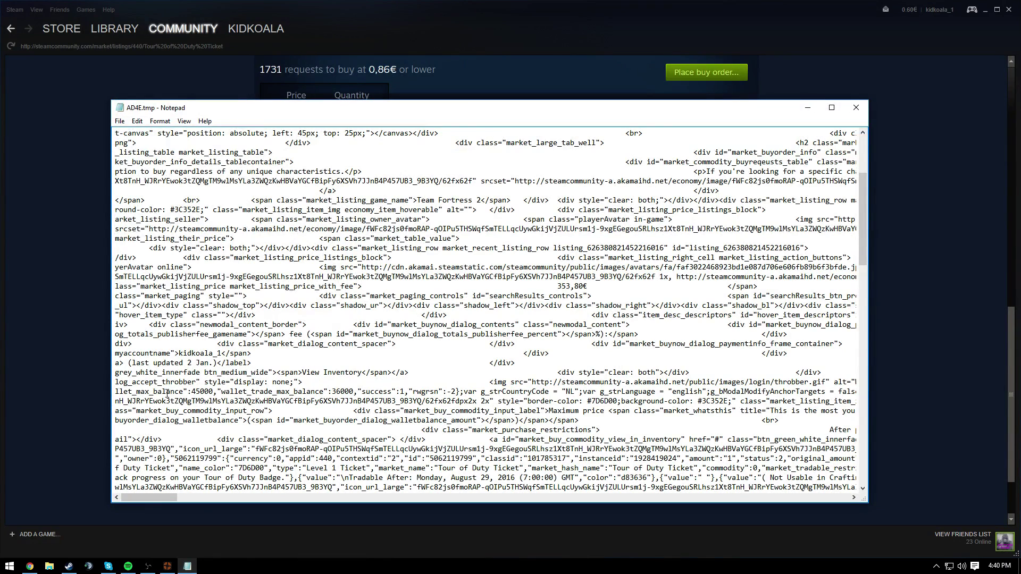
mouse_move(123, 392)
left_mouse_down()
mouse_move(198, 393)
mouse_move(181, 403)
mouse_move(213, 393)
left_mouse_up()
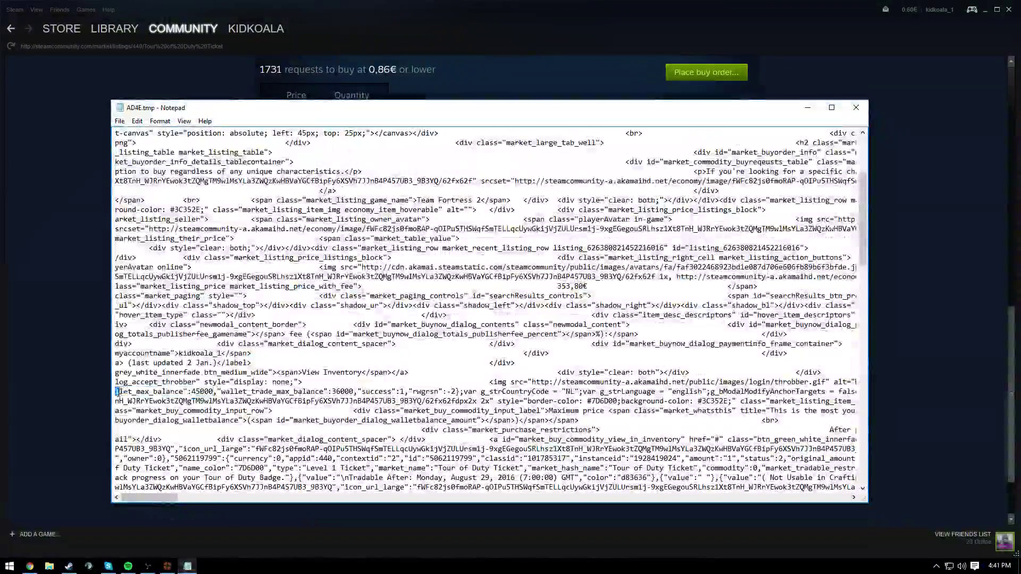
Step: Replace the wallet_max_balance value 45000 with july28%%%67_1
mouse_move(159, 393)
left_mouse_down()
mouse_move(265, 384)
mouse_move(417, 393)
mouse_move(354, 392)
left_mouse_up()
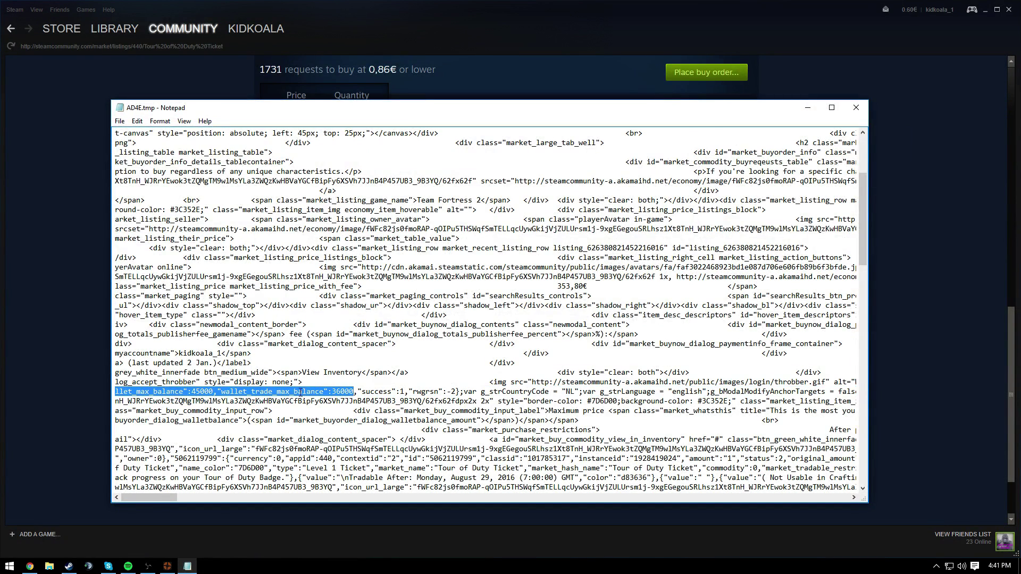
left_click(193, 392)
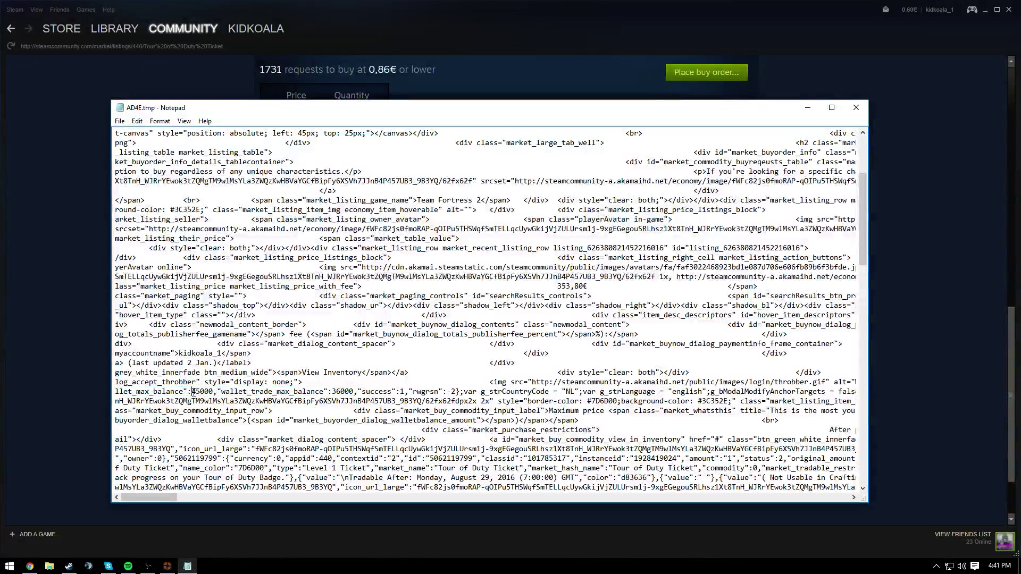
left_click_drag(193, 392, 216, 392)
type("july28")
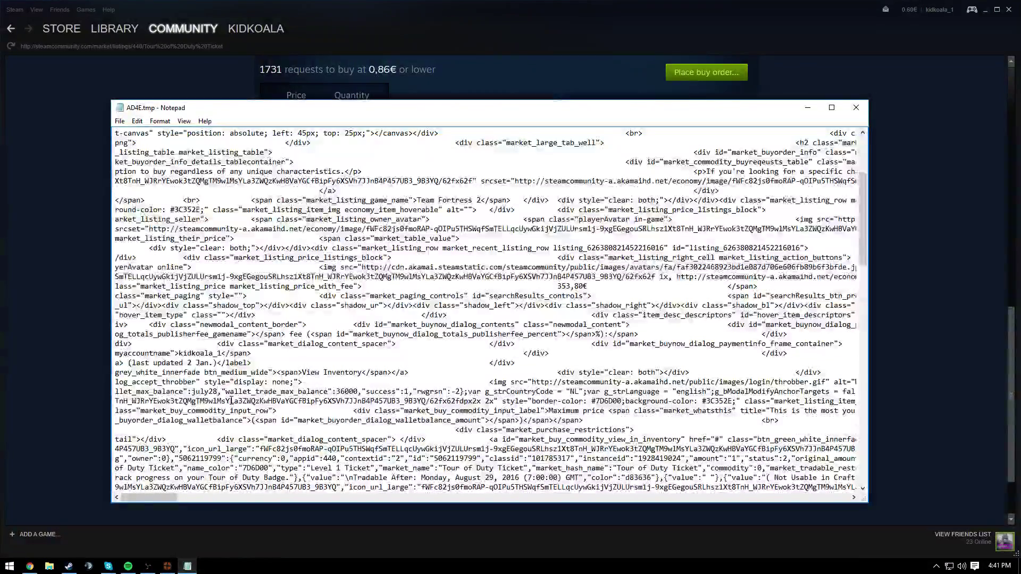
key("alt+F4")
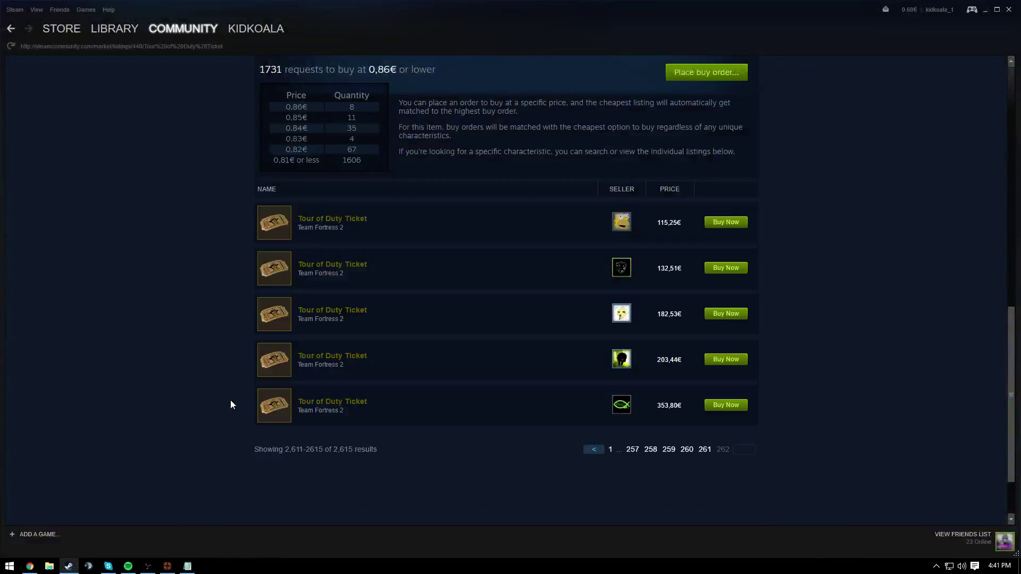
scroll(348, 223, "up", 6)
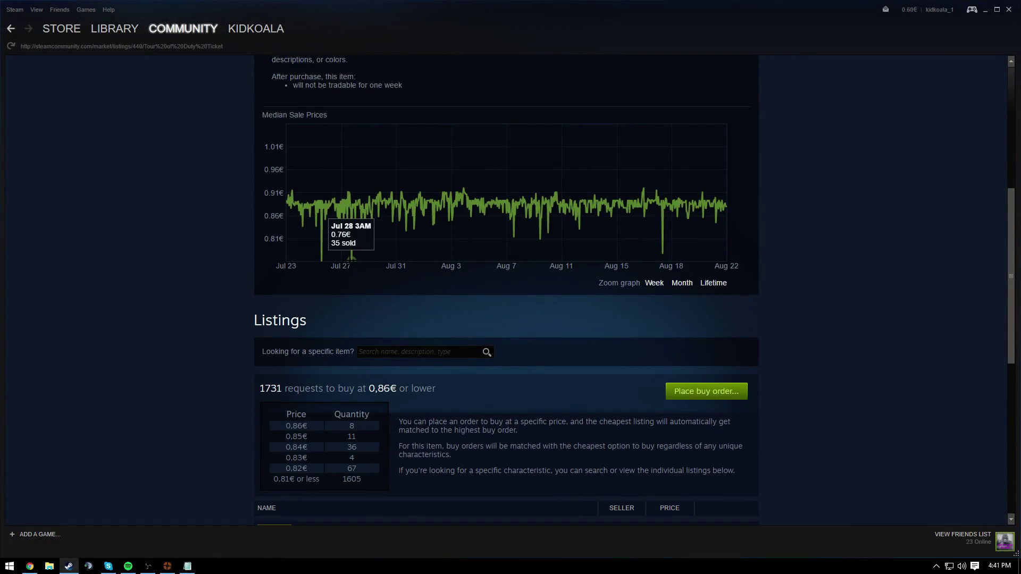
key("alt+Tab")
type("28")
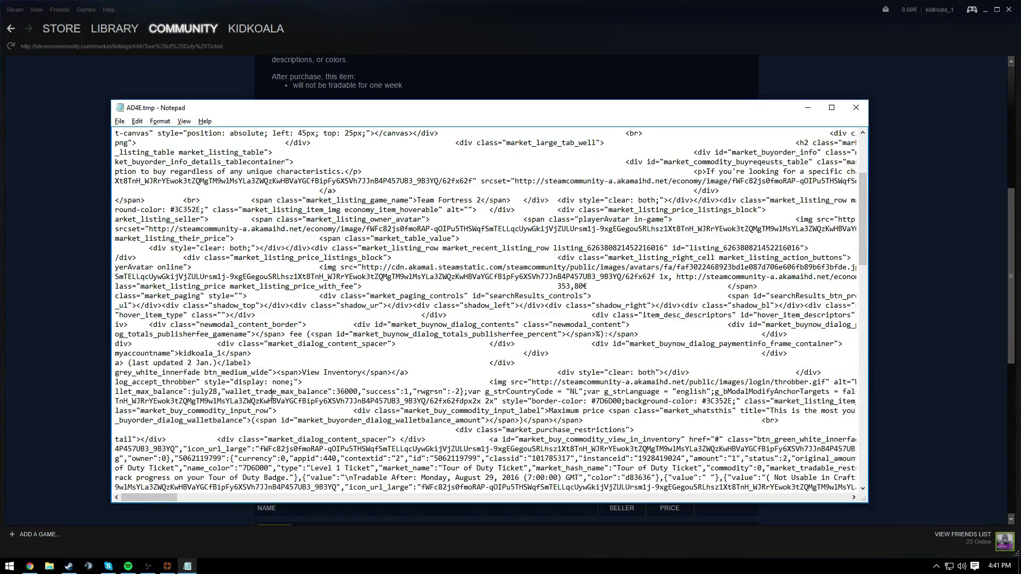
type("%%%")
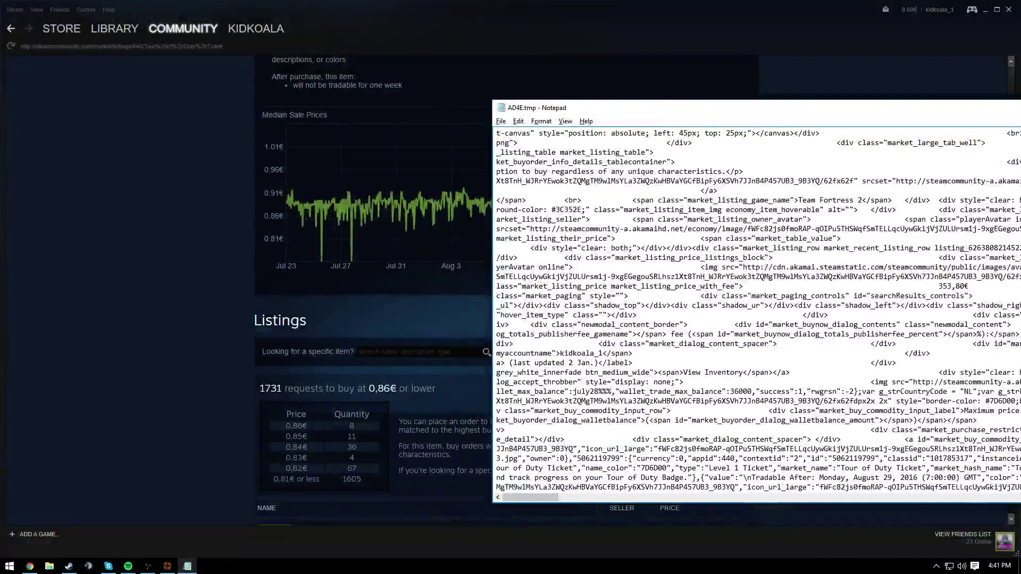
type("67_")
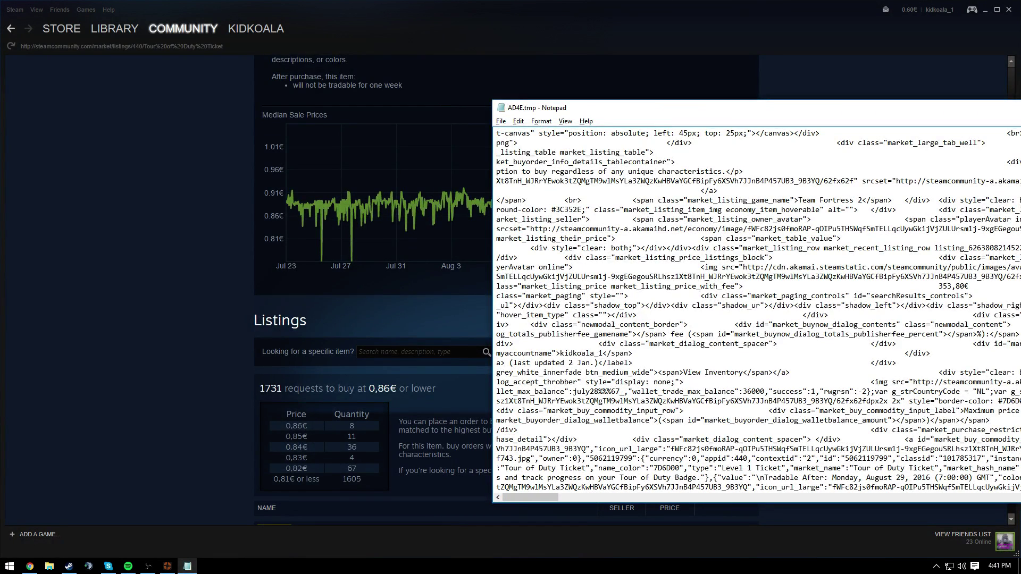
type(" 1")
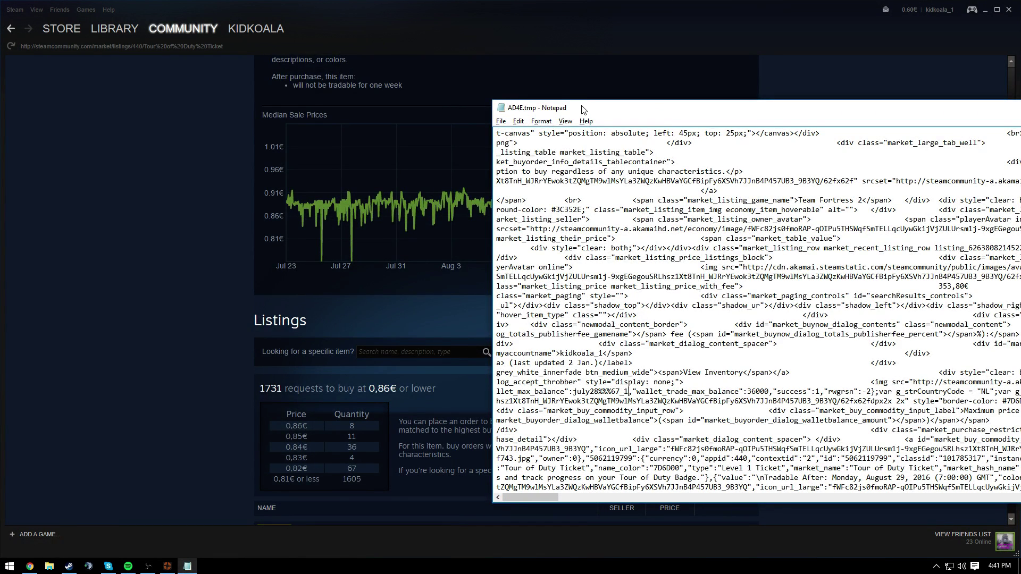
Step: Paste {Effc_81X} over the 36000 wallet_trade_max_balance value and move Notepad aside
left_click_drag(582, 106, 431, 110)
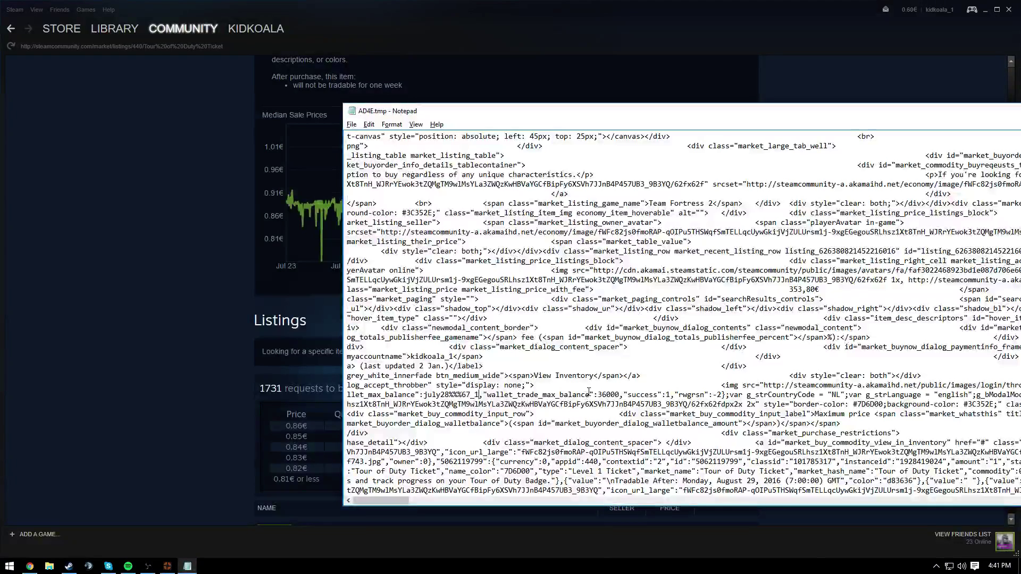
left_click_drag(599, 395, 620, 392)
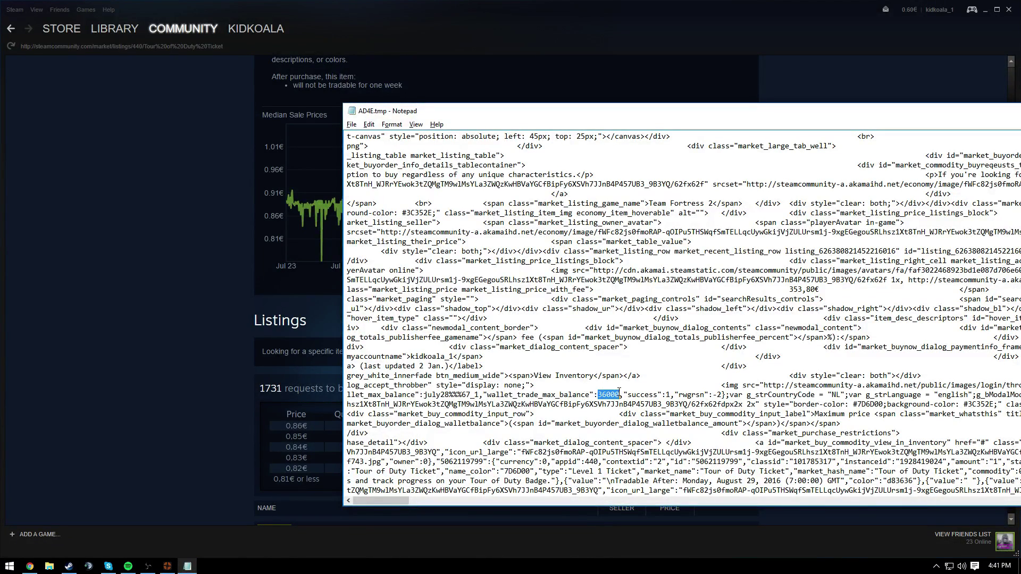
key("ctrl+v")
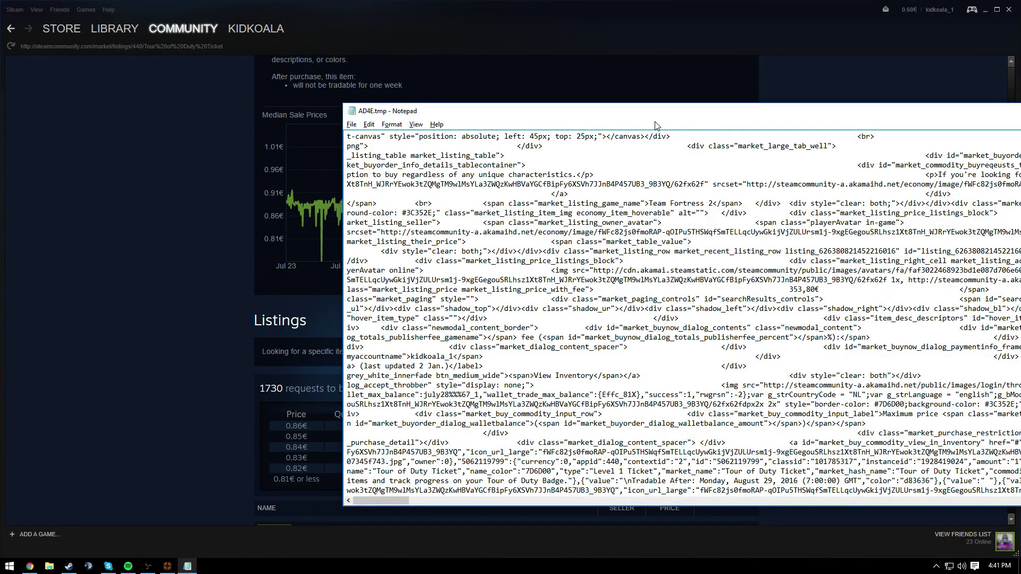
left_click_drag(653, 114, 443, 119)
Step: Close the edited page source in Notepad, prompting to save it
left_click(879, 118)
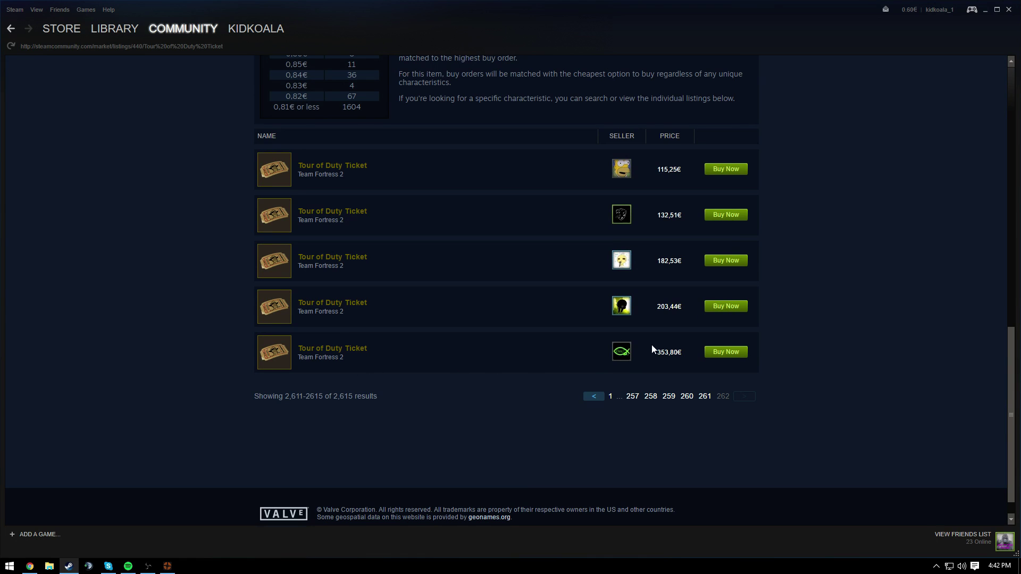
Step: Start buying the 353,80€ ticket, go to ADD FUNDS, then switch to Team Fortress 2
left_click(723, 353)
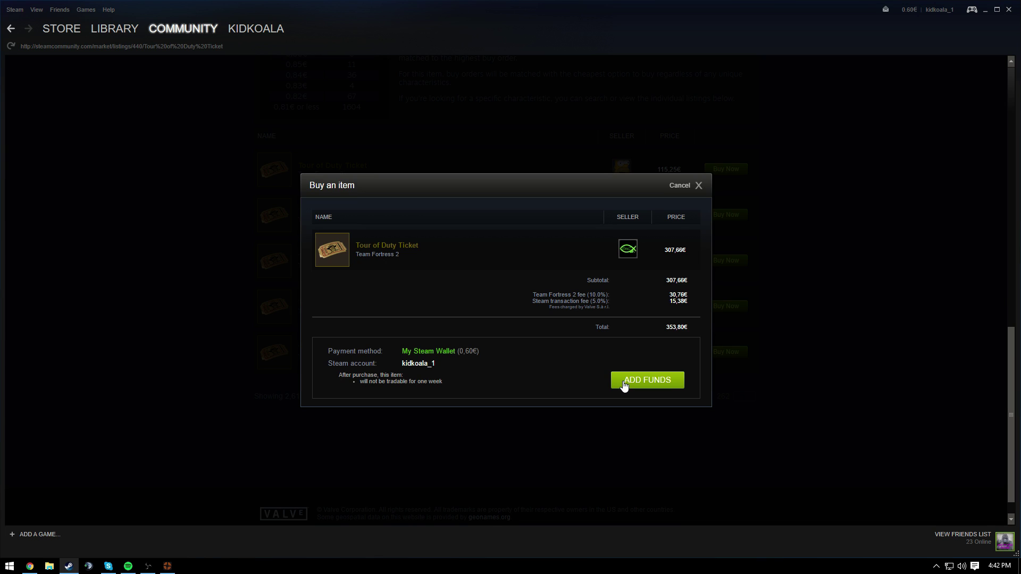
double_click(676, 250)
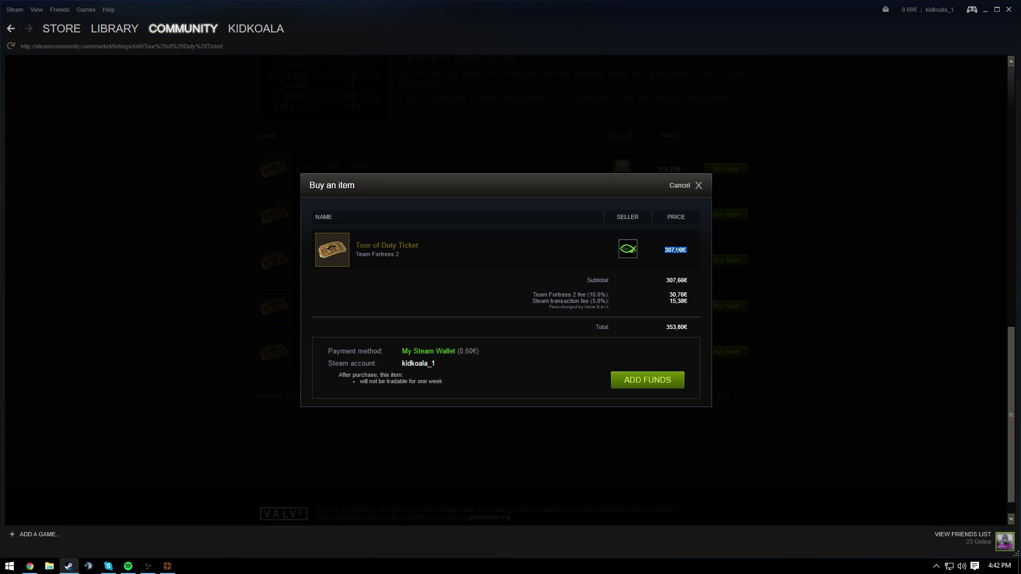
left_click(662, 383)
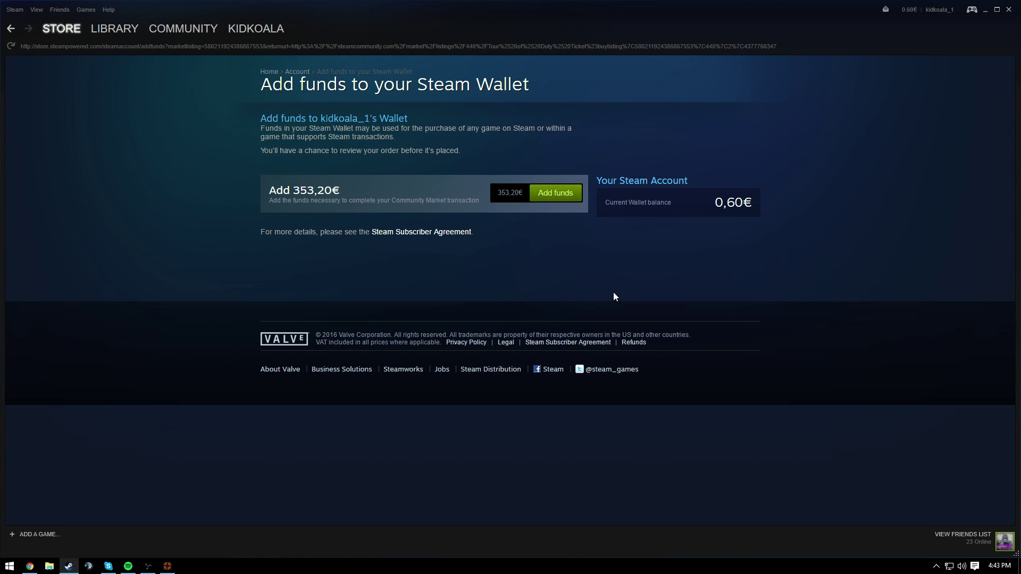
left_click(167, 567)
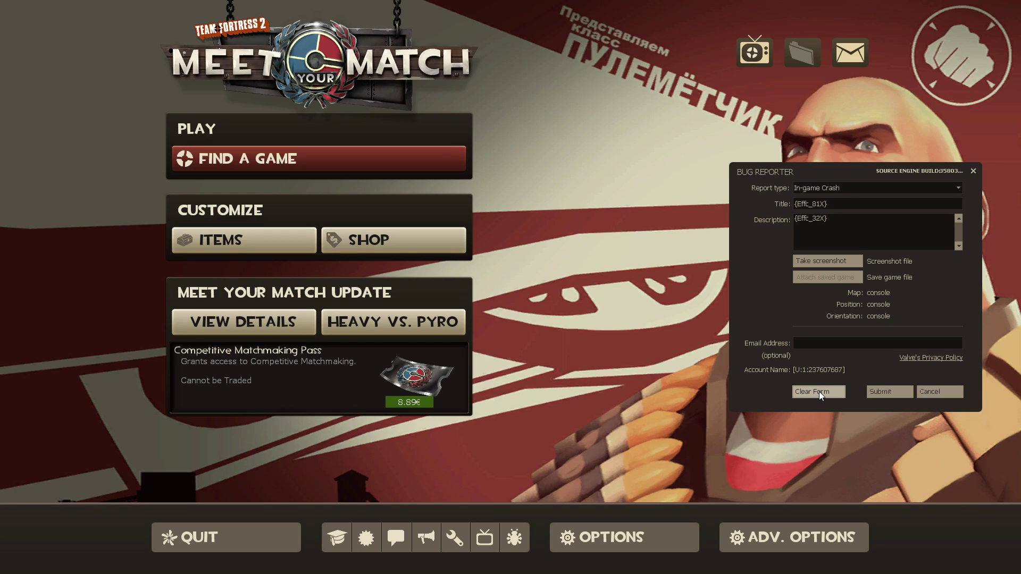
Step: Clear all Bug Reporter fields with Clear Form and close the reporter
left_click(820, 394)
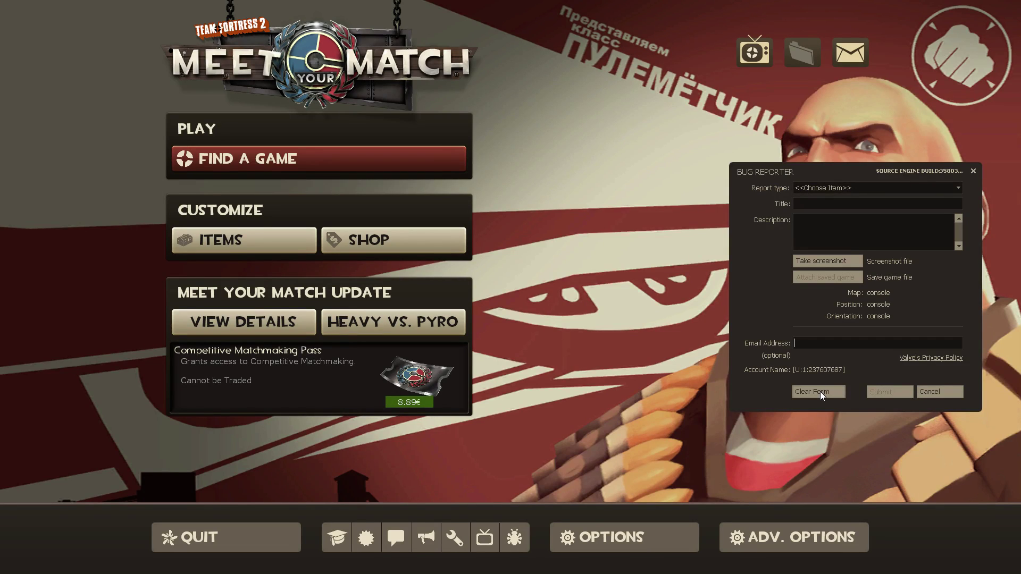
left_click(974, 172)
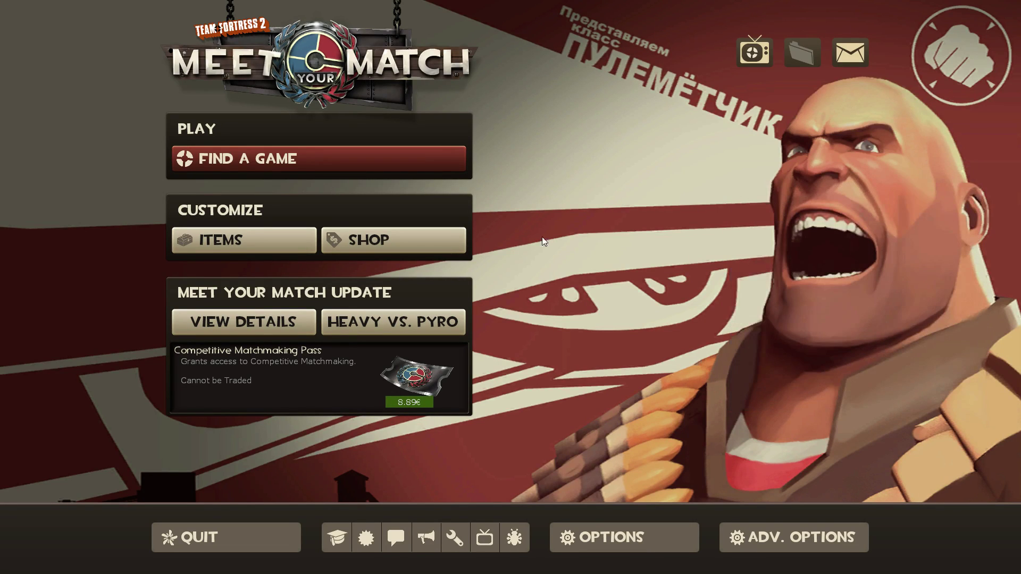
Step: Open the TF2 backpack from the Items screen and jump to its empty page 8
left_click(270, 251)
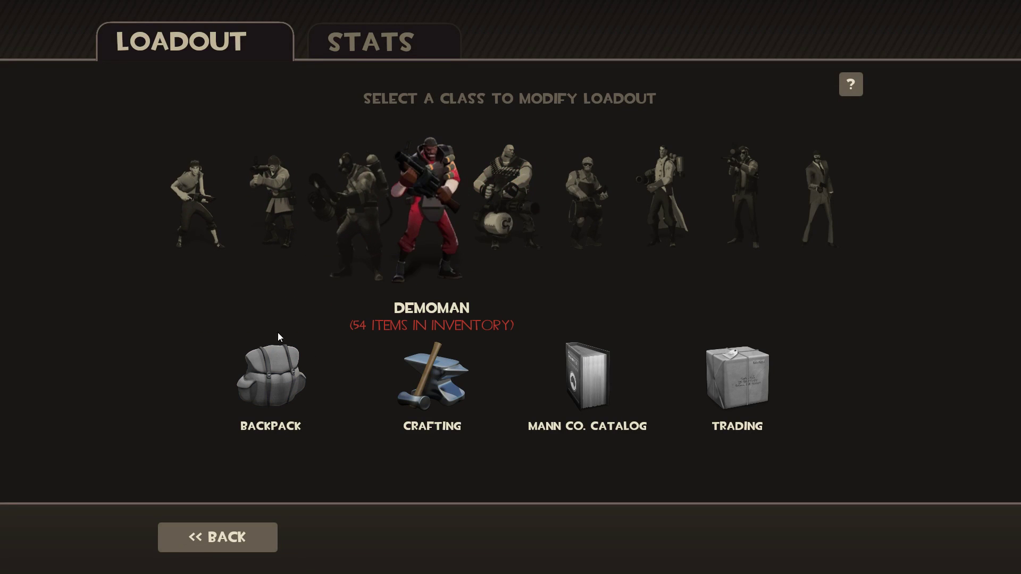
left_click(261, 384)
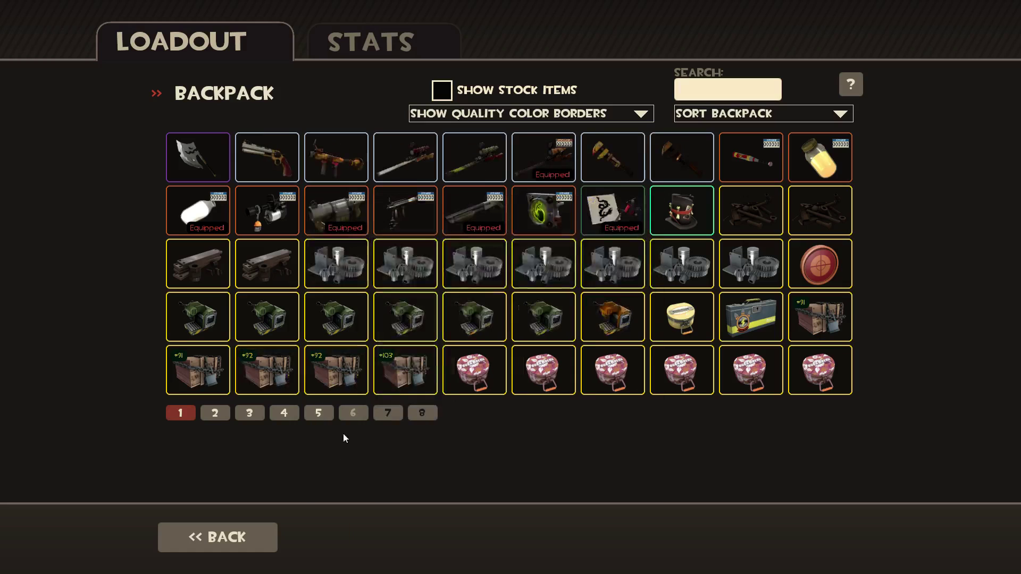
left_click(417, 415)
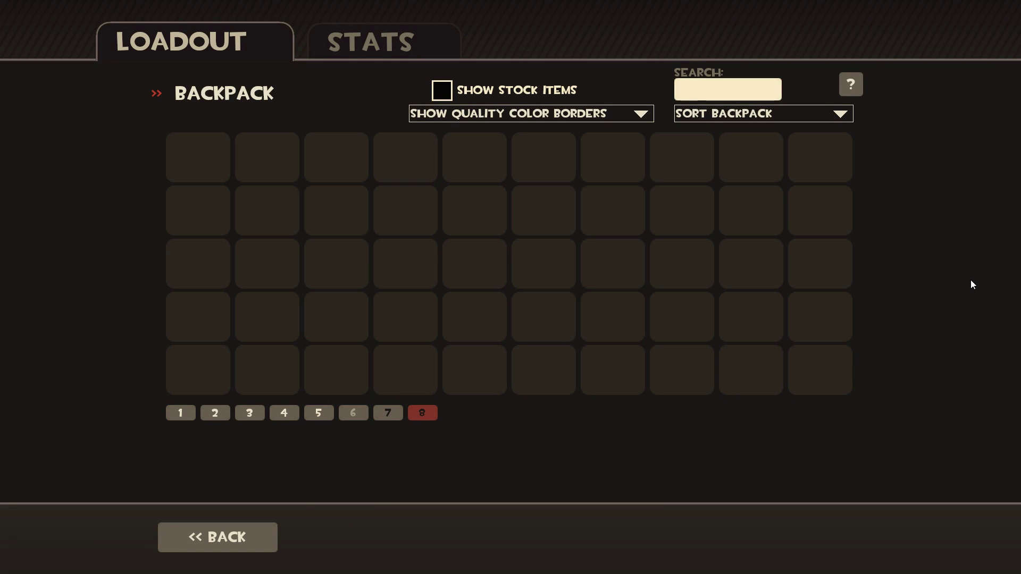